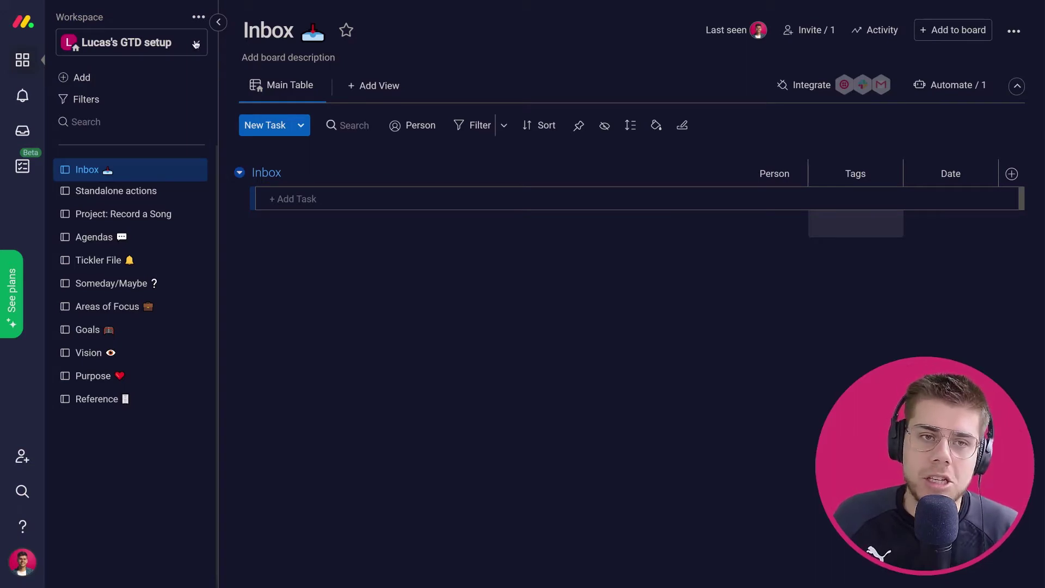
Step: Browse the workspace list, then open the Standalone actions board from the sidebar
click(196, 45)
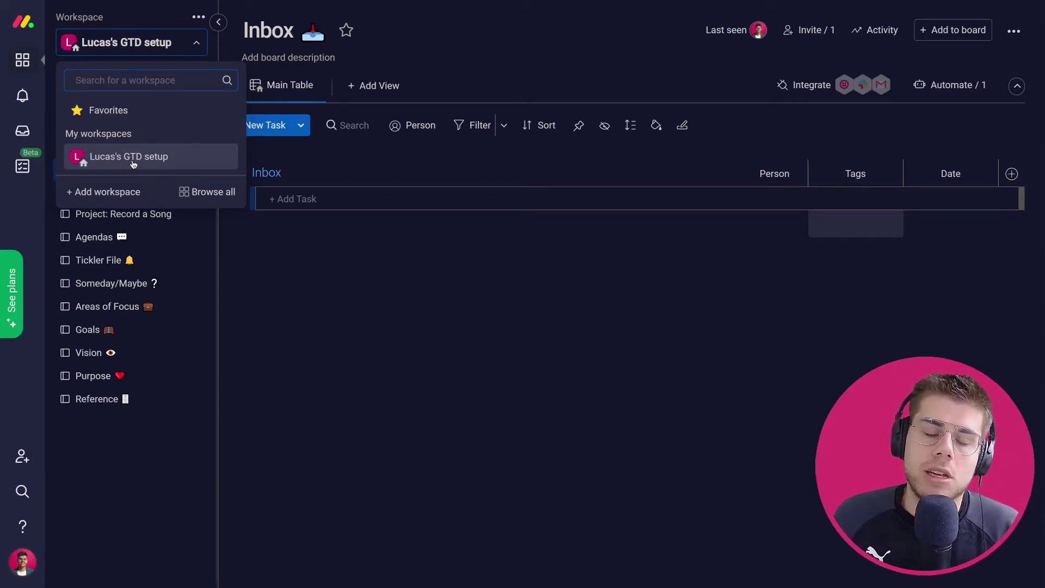
click(135, 37)
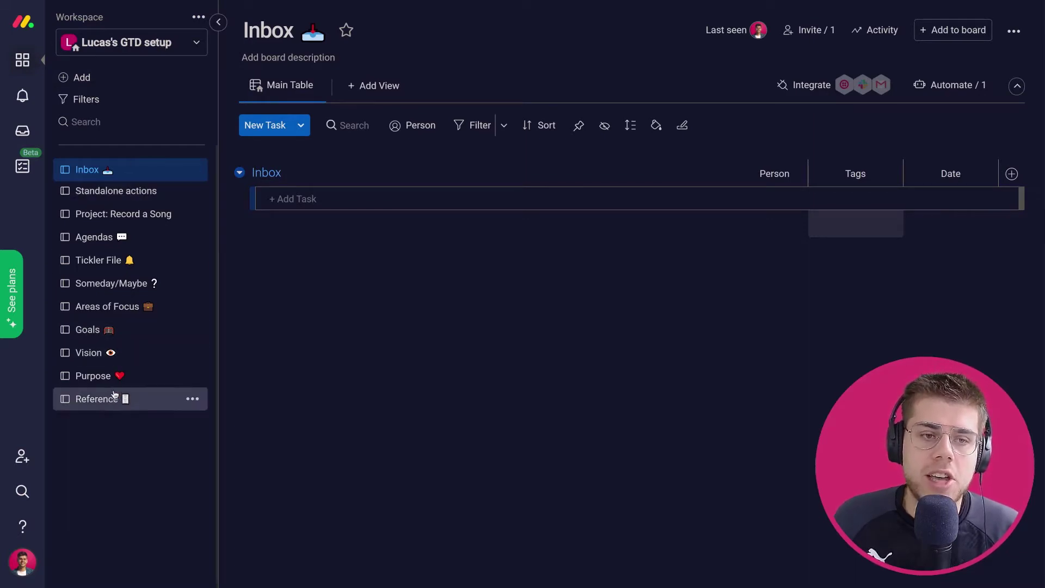
click(127, 193)
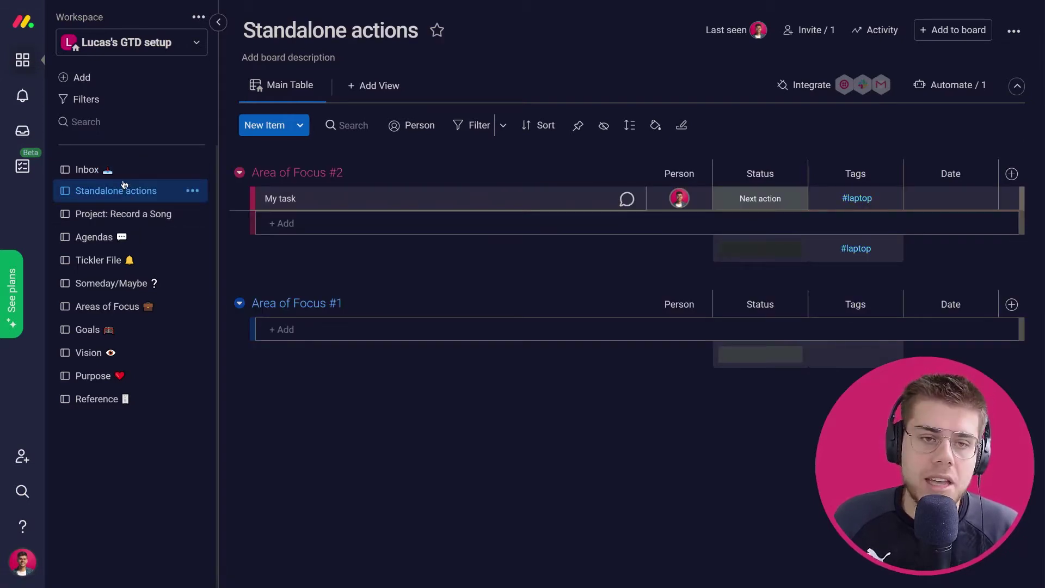
Step: Check the New Item options and nudge the Area of Focus #2 group, keeping it expanded
click(305, 132)
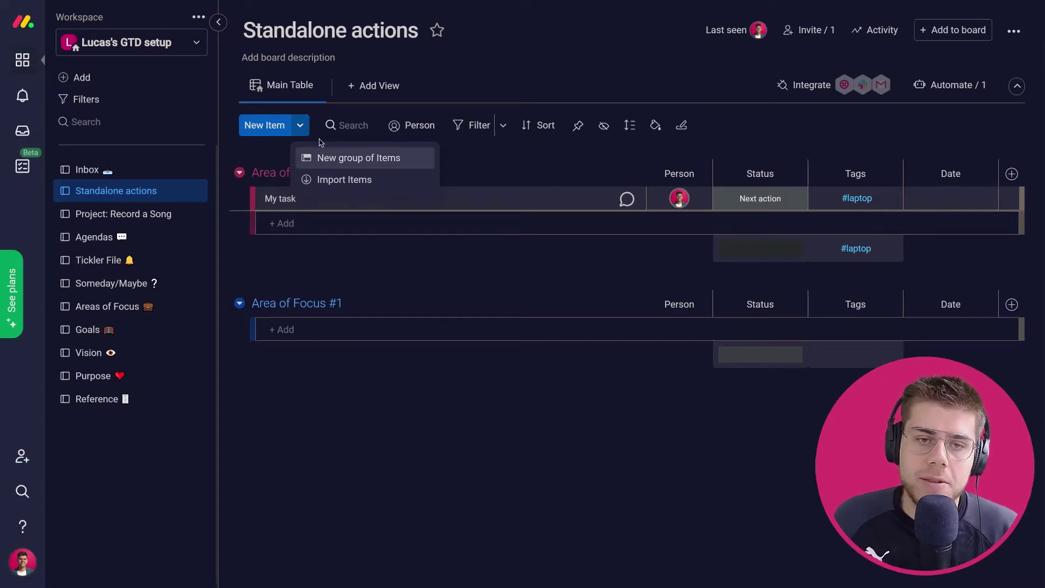
click(304, 129)
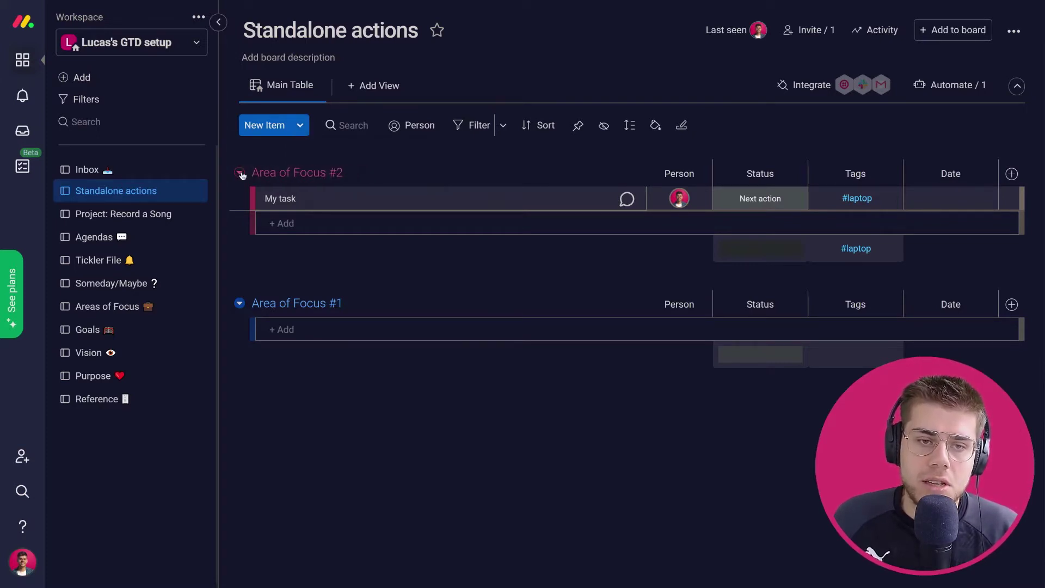
drag(257, 172, 257, 172)
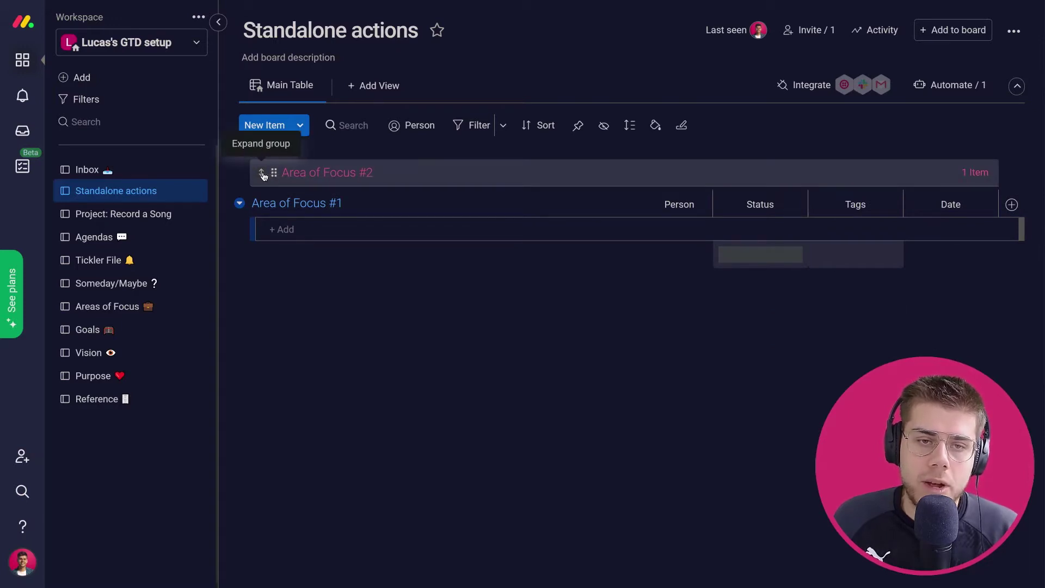
click(261, 173)
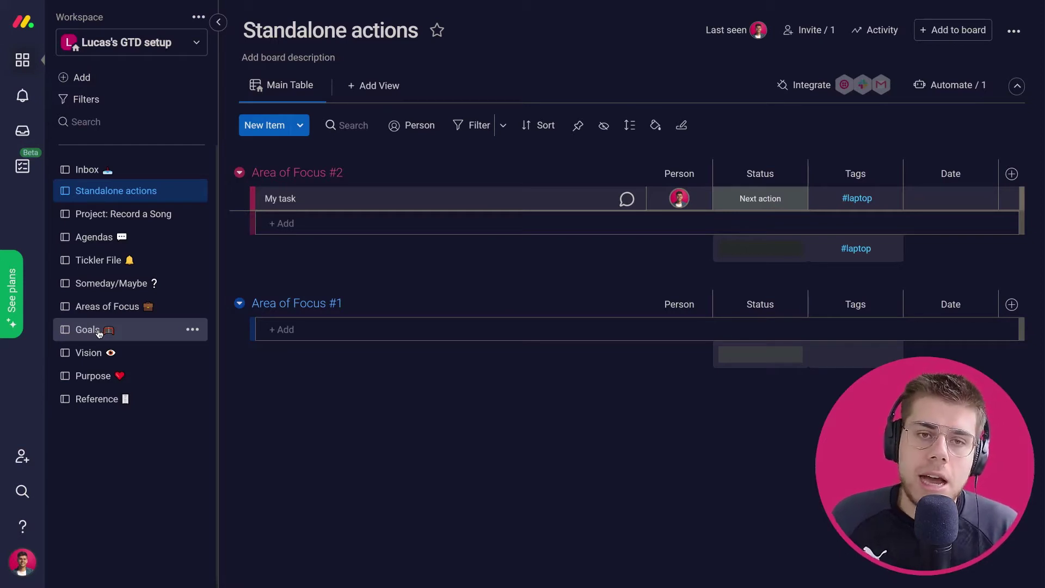
Step: Add a task named 'my idea' to the Inbox board
click(90, 176)
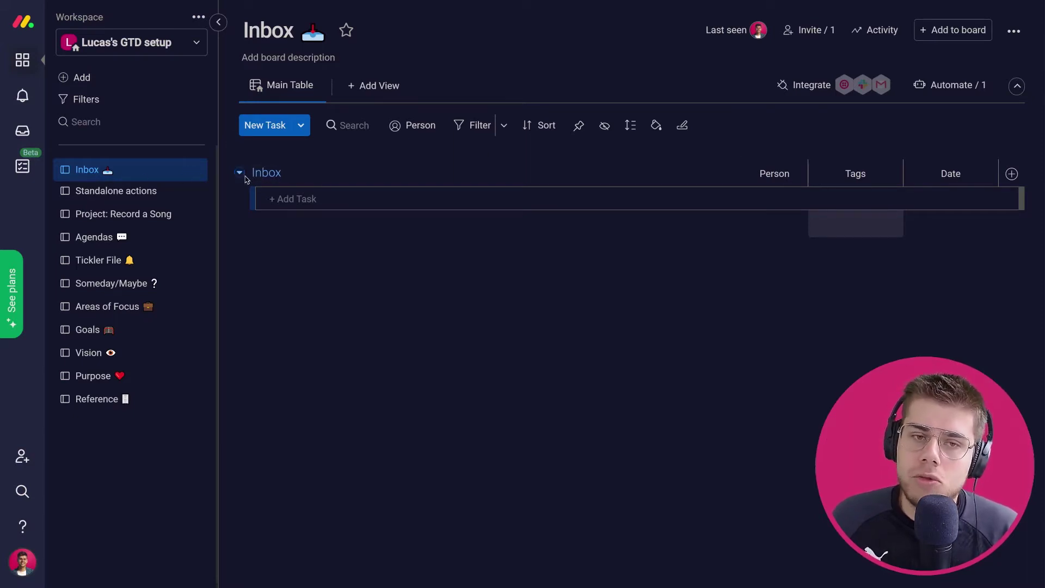
click(296, 199)
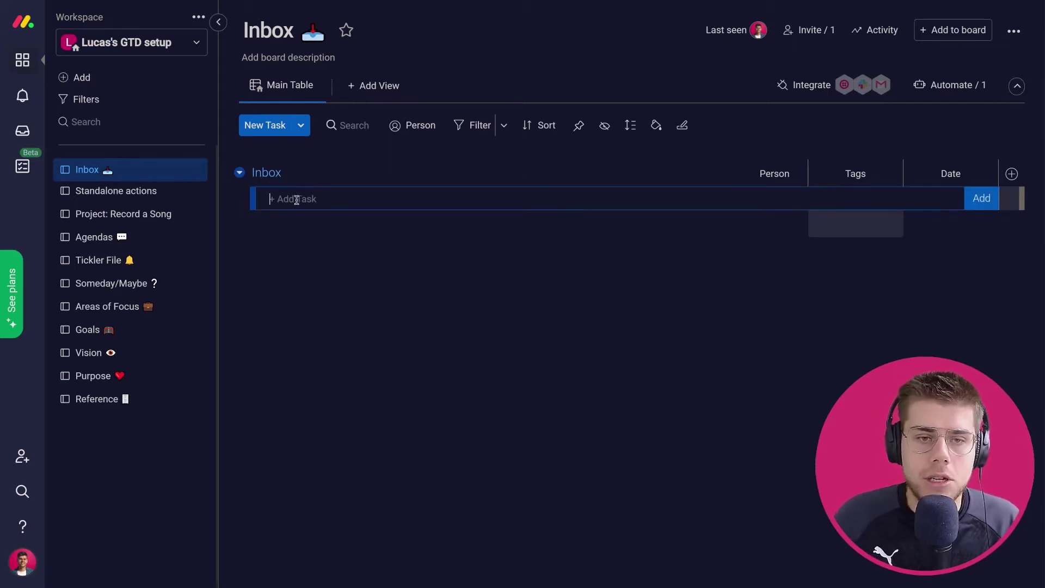
text(my idea)
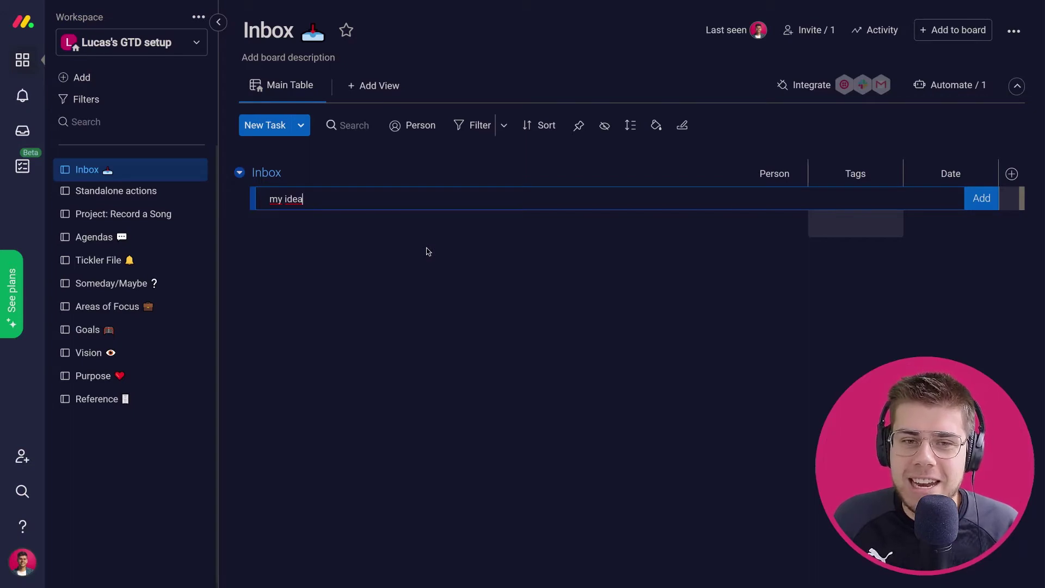
key(Return)
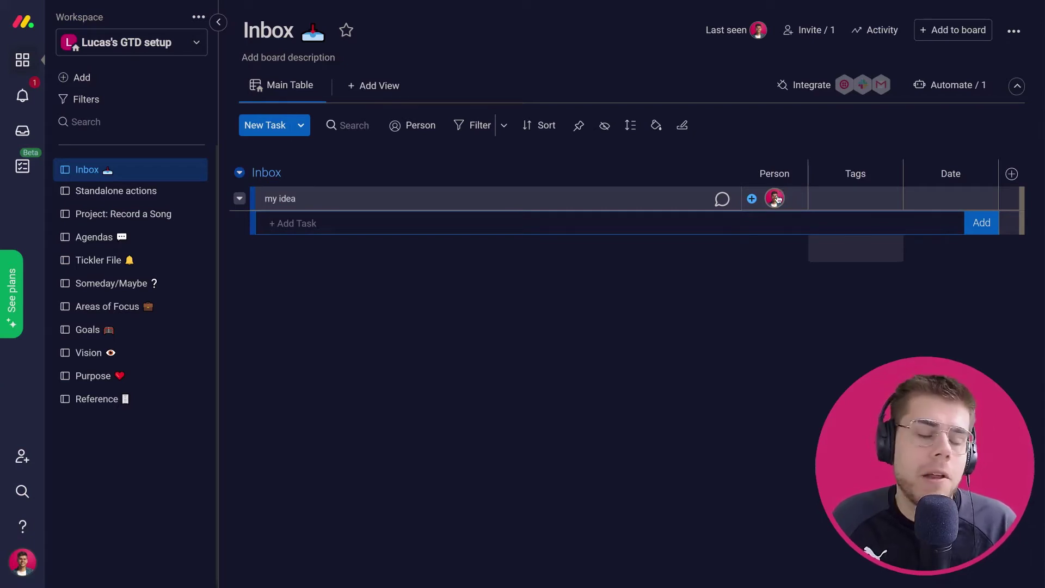
mouse_move(777, 200)
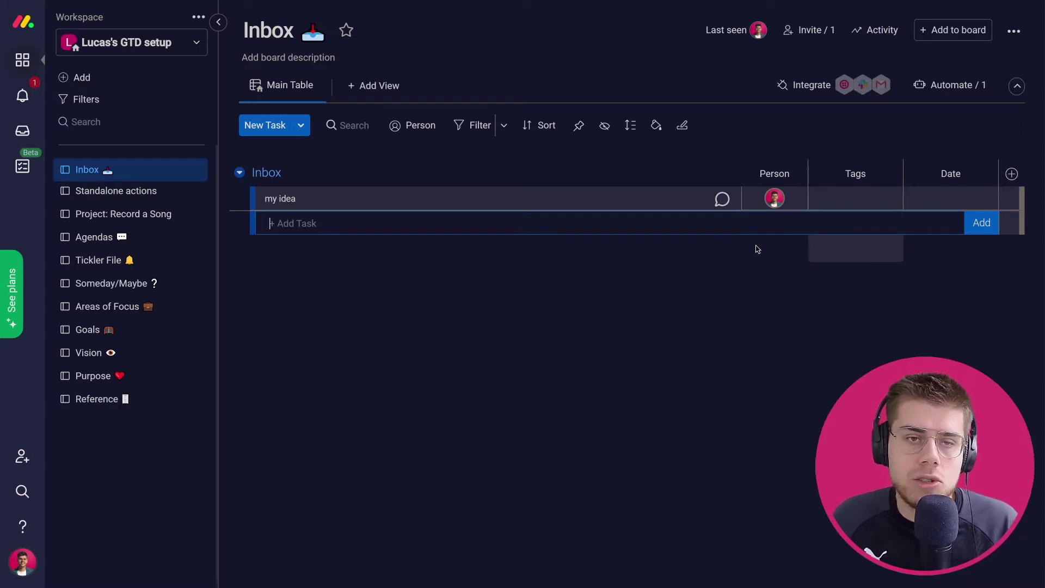
click(963, 91)
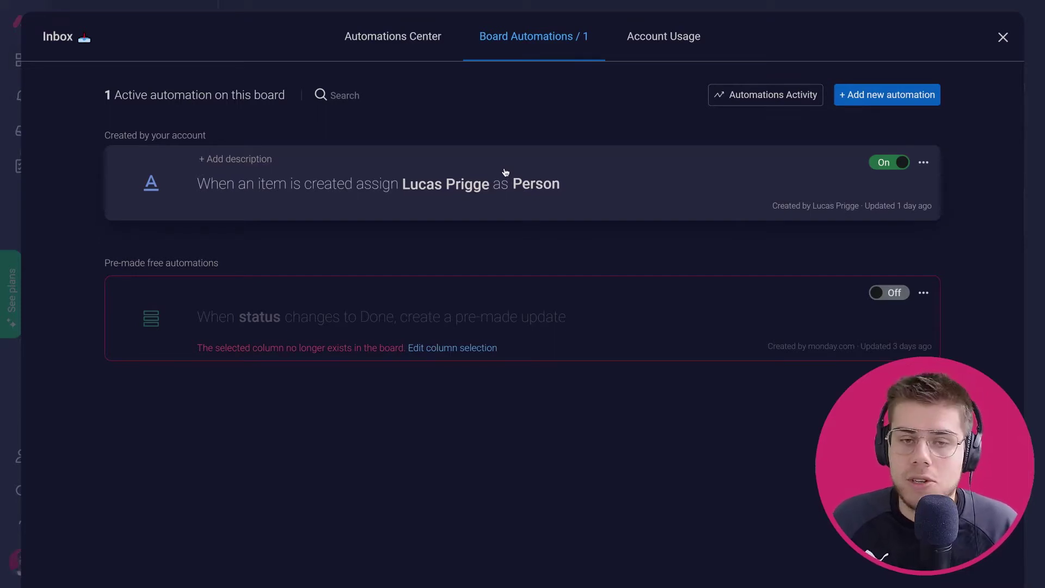
click(251, 190)
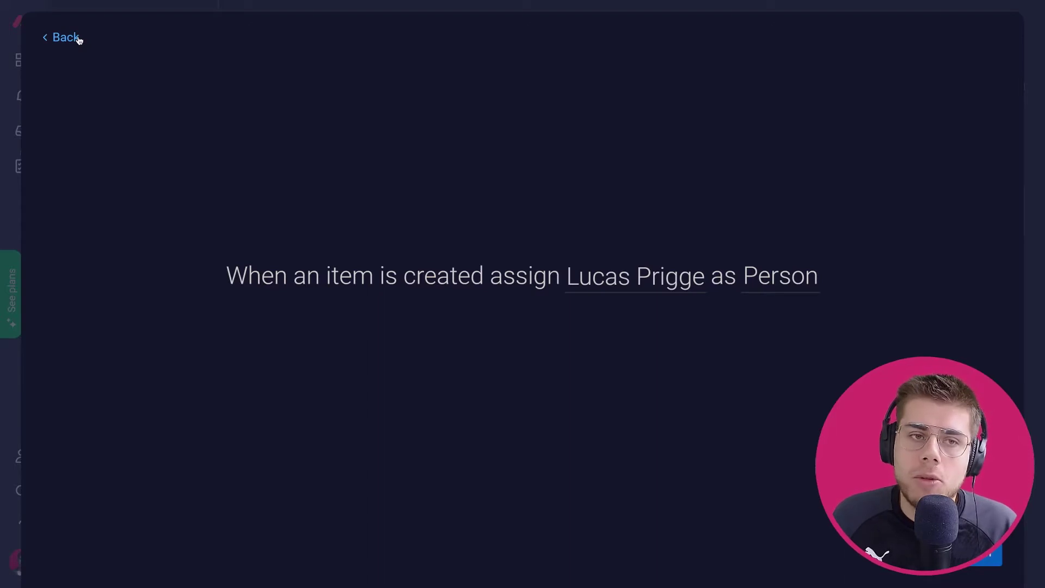
click(16, 95)
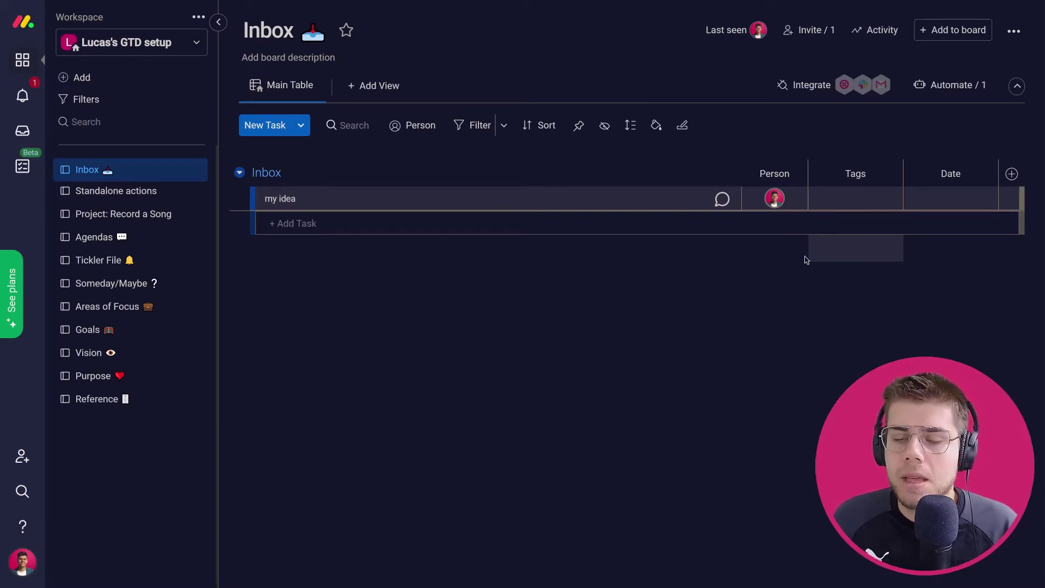
Step: Tag the 'my idea' task #laptop, leaving its Date cell empty
click(852, 202)
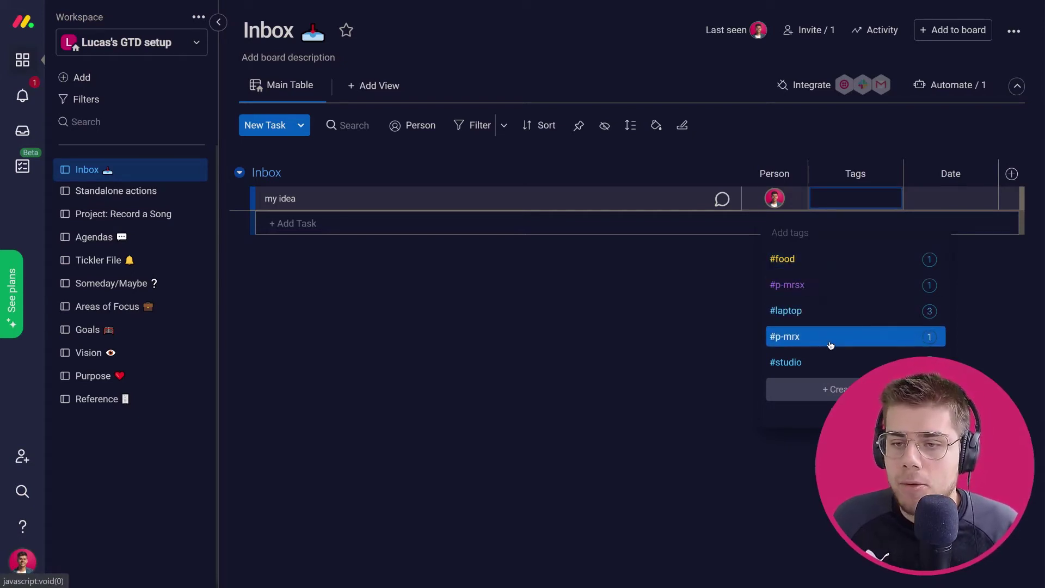
click(650, 344)
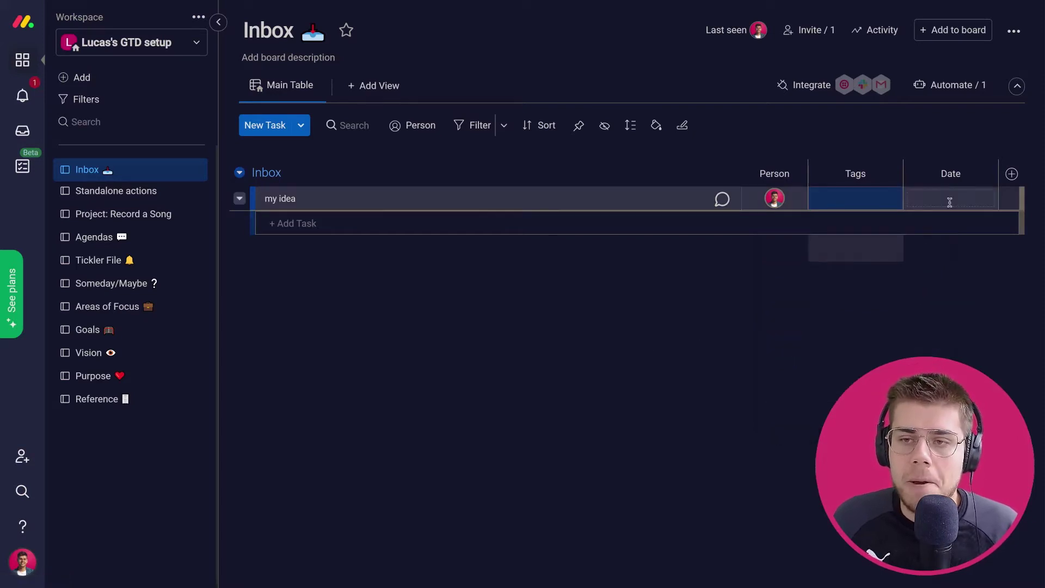
click(861, 202)
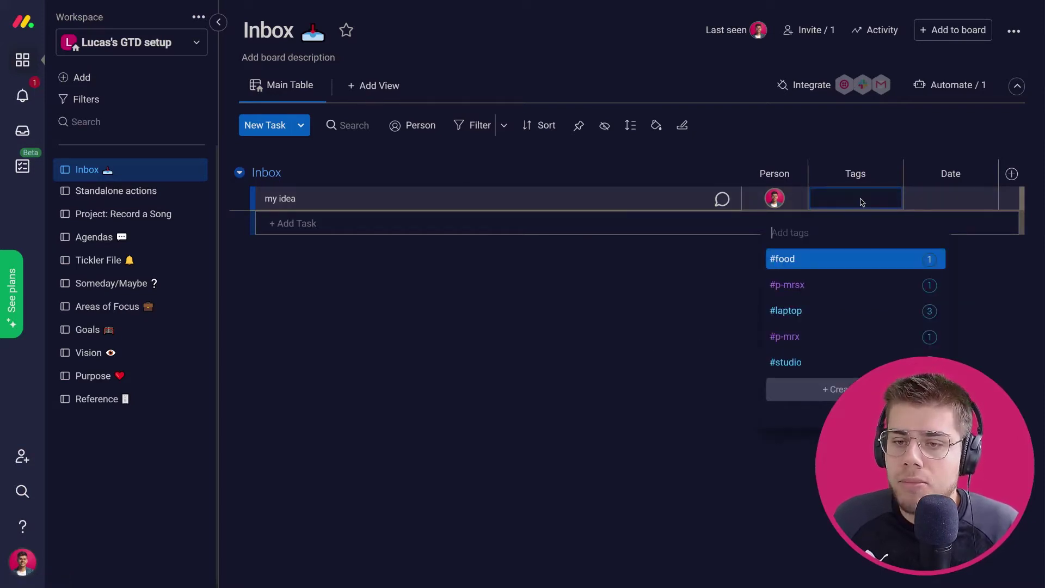
click(811, 311)
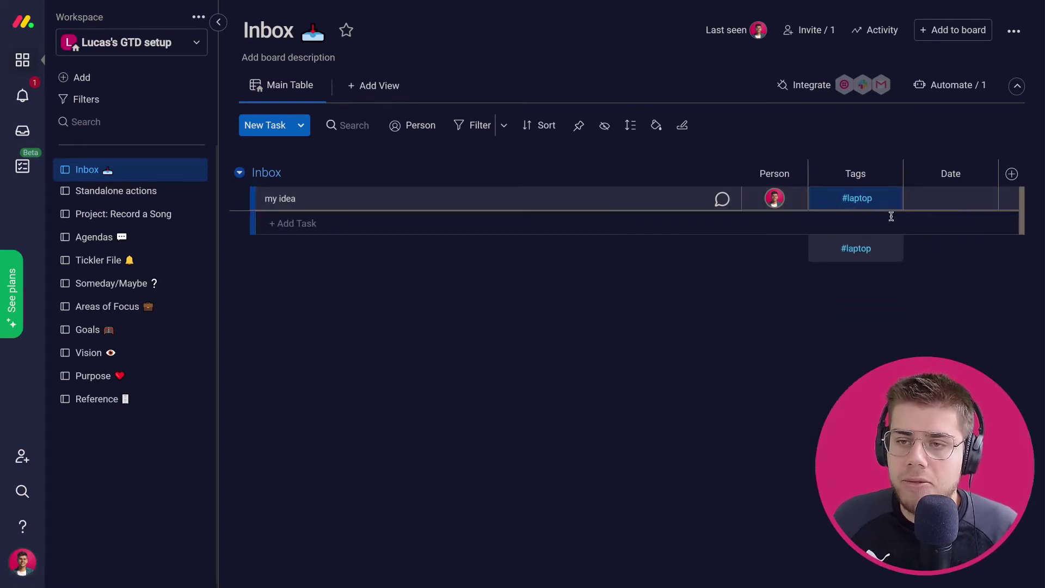
click(948, 201)
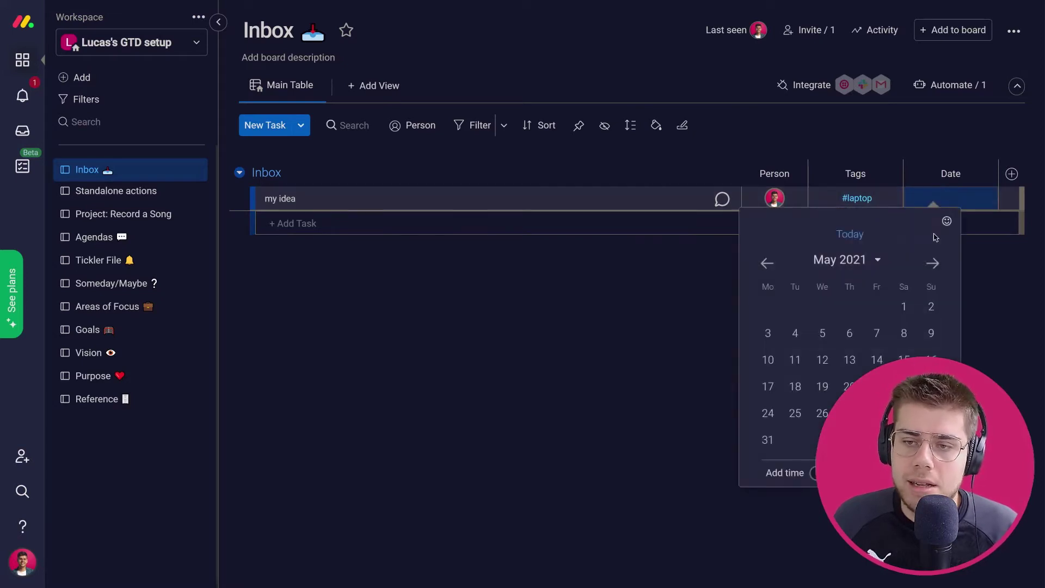
click(668, 343)
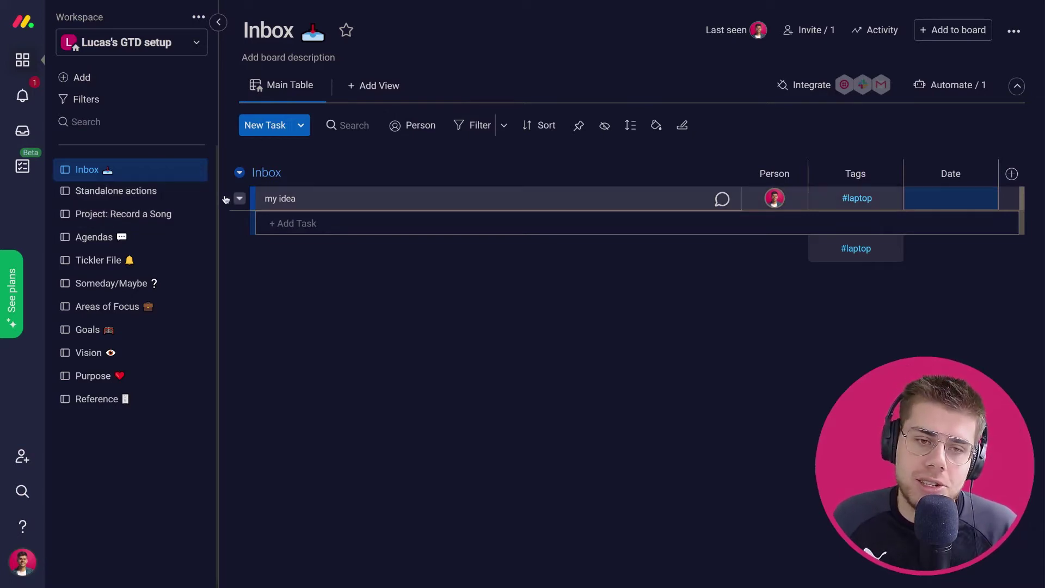
Step: Move 'my idea' into Standalone actions' Area of Focus #1 group and view that board
click(240, 199)
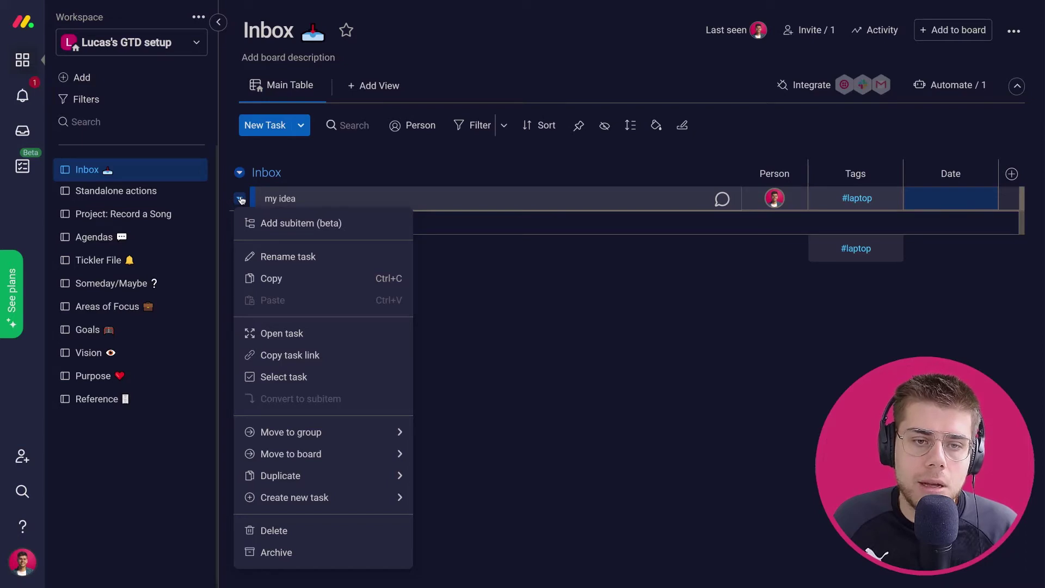
mouse_move(326, 432)
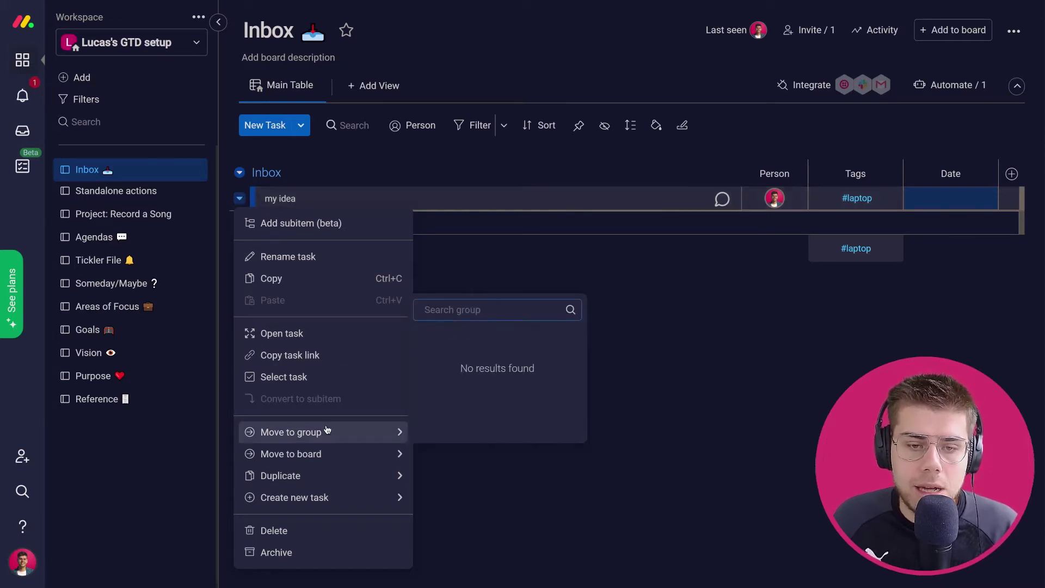
mouse_move(329, 460)
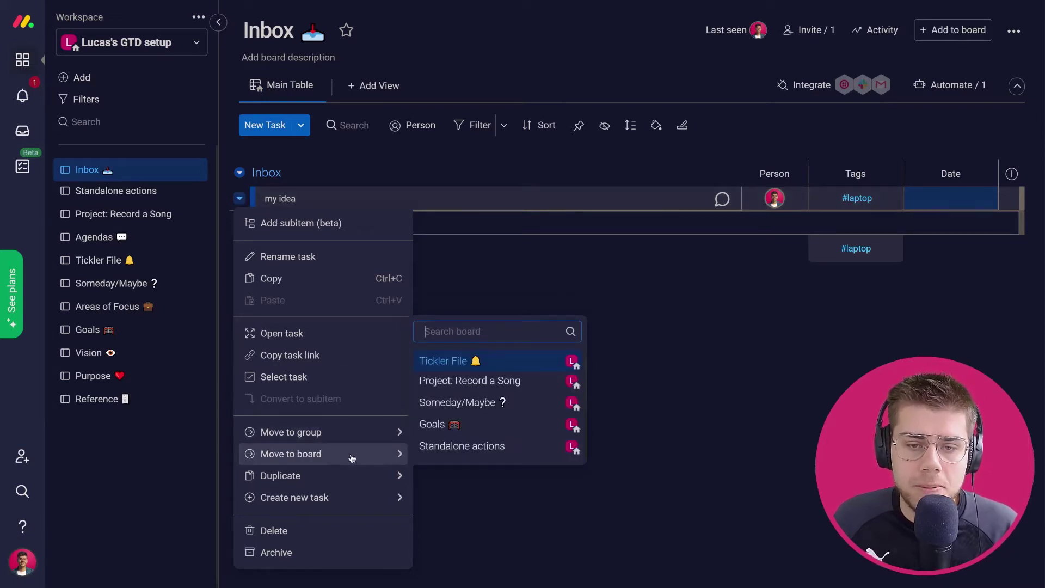
click(474, 448)
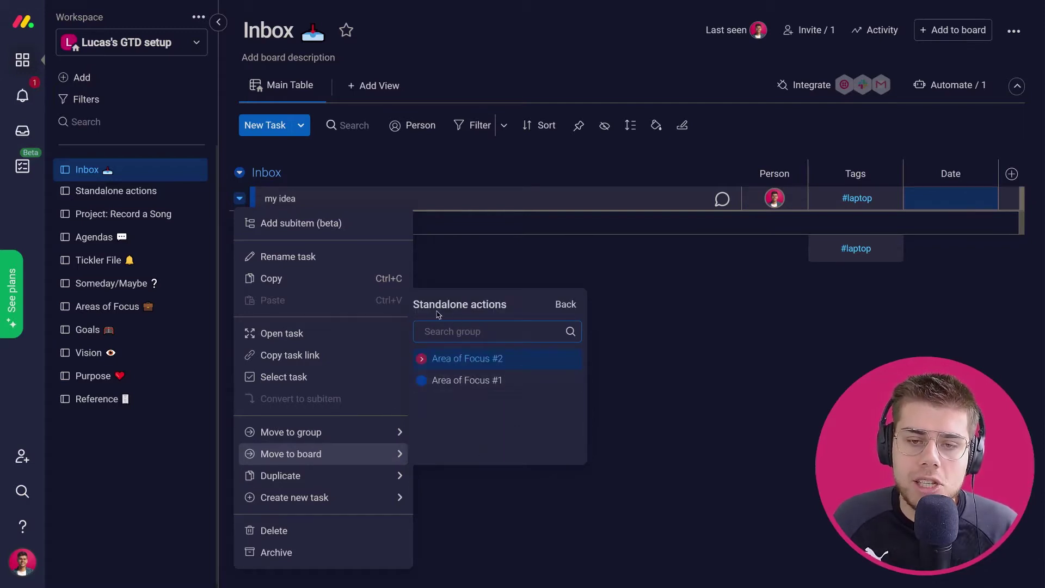
click(483, 383)
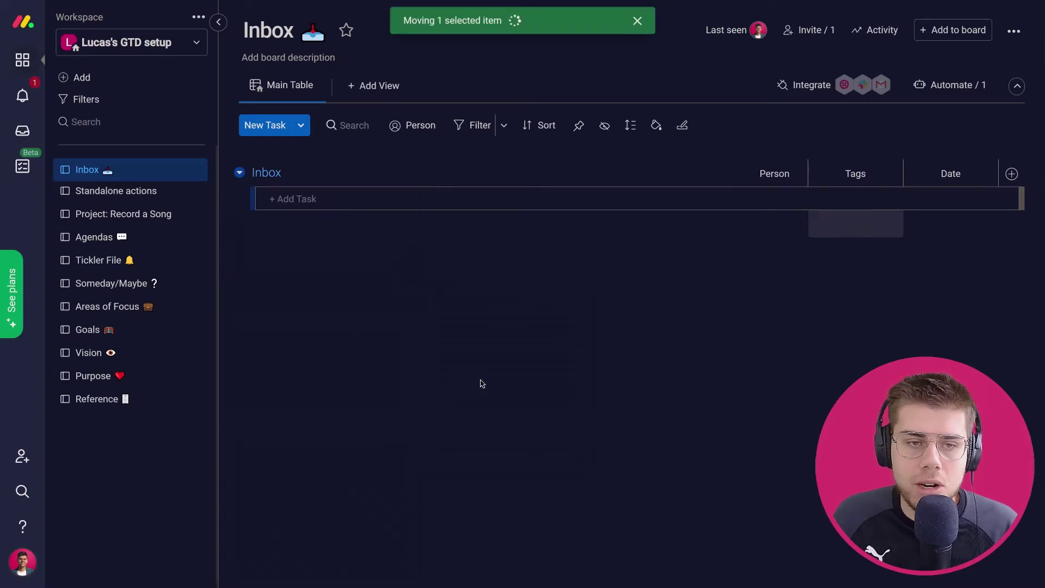
click(124, 192)
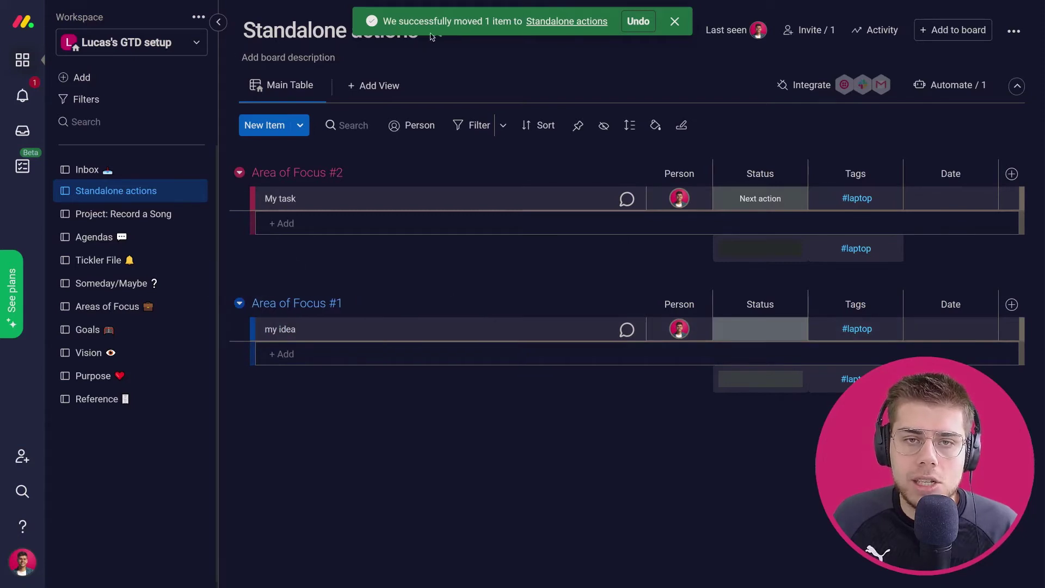
click(120, 213)
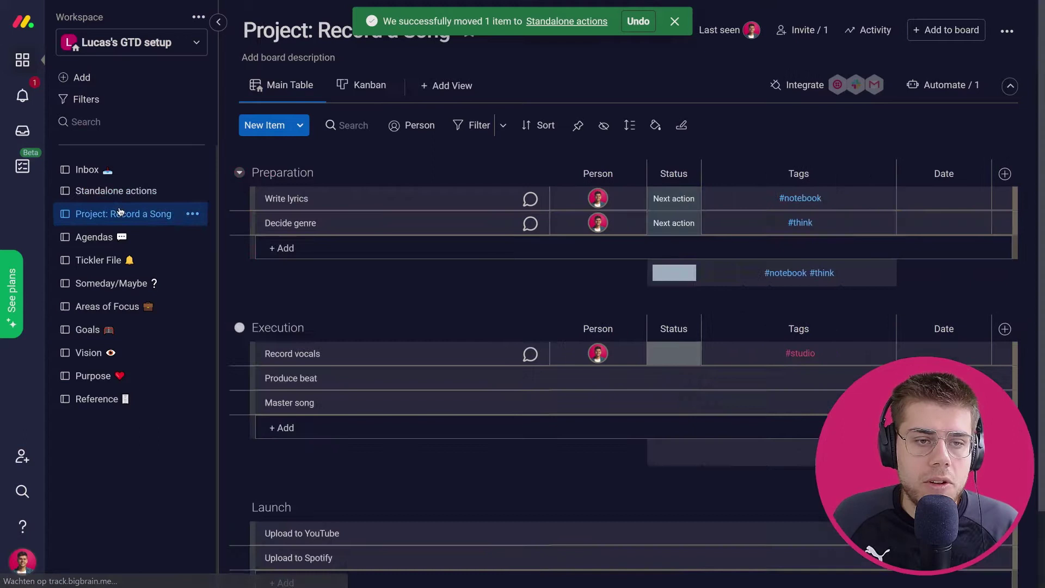
click(678, 23)
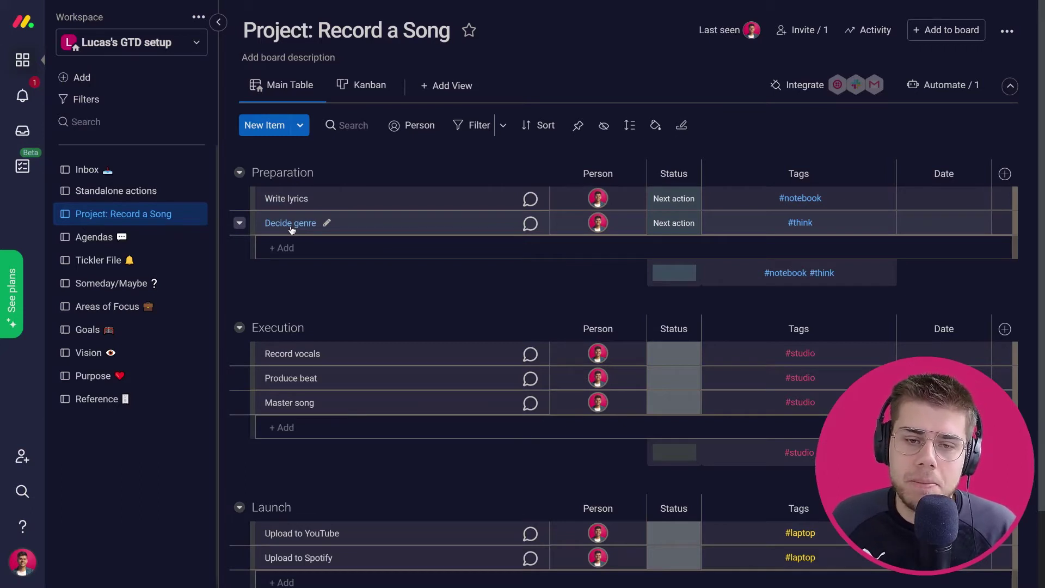
scroll(296, 311, down, 2)
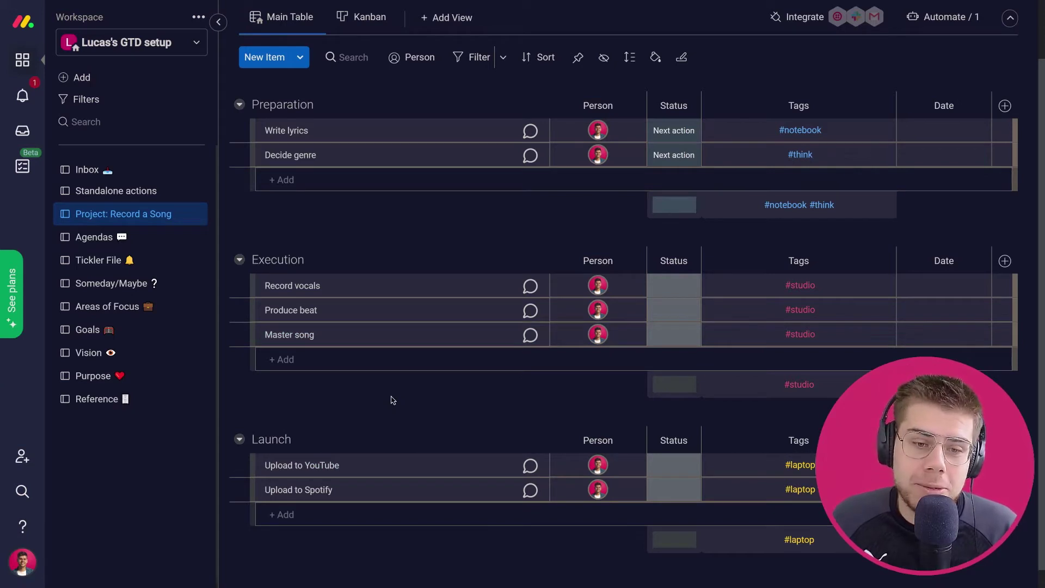
scroll(392, 401, down, 1)
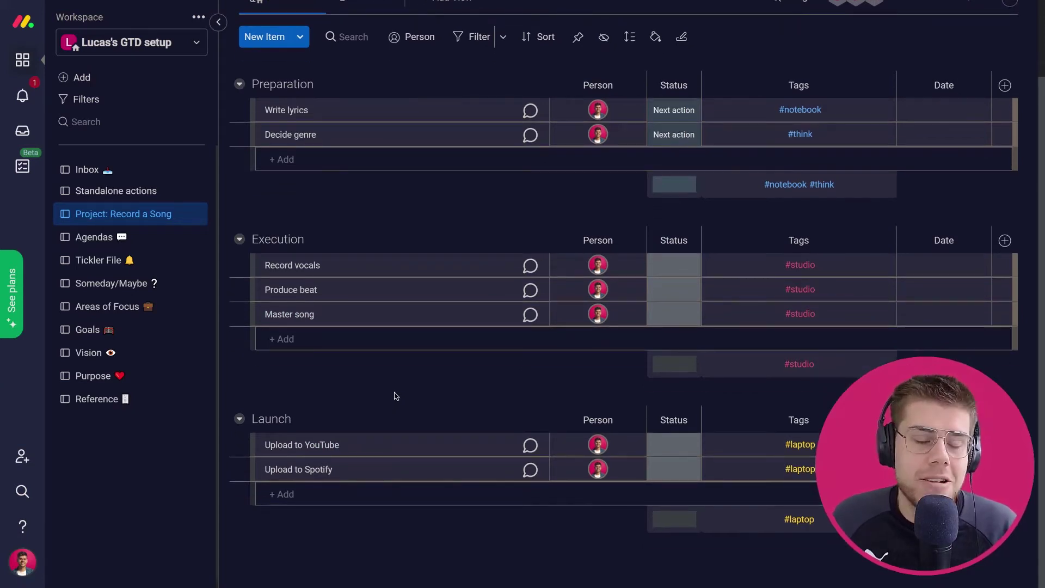
scroll(395, 396, up, 3)
scroll(396, 397, down, 3)
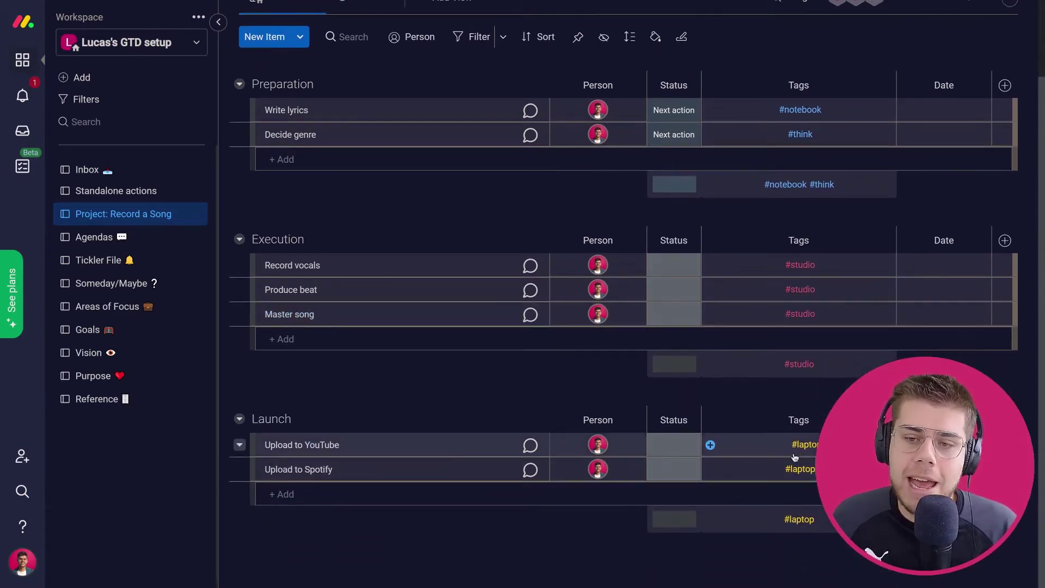
scroll(795, 457, up, 3)
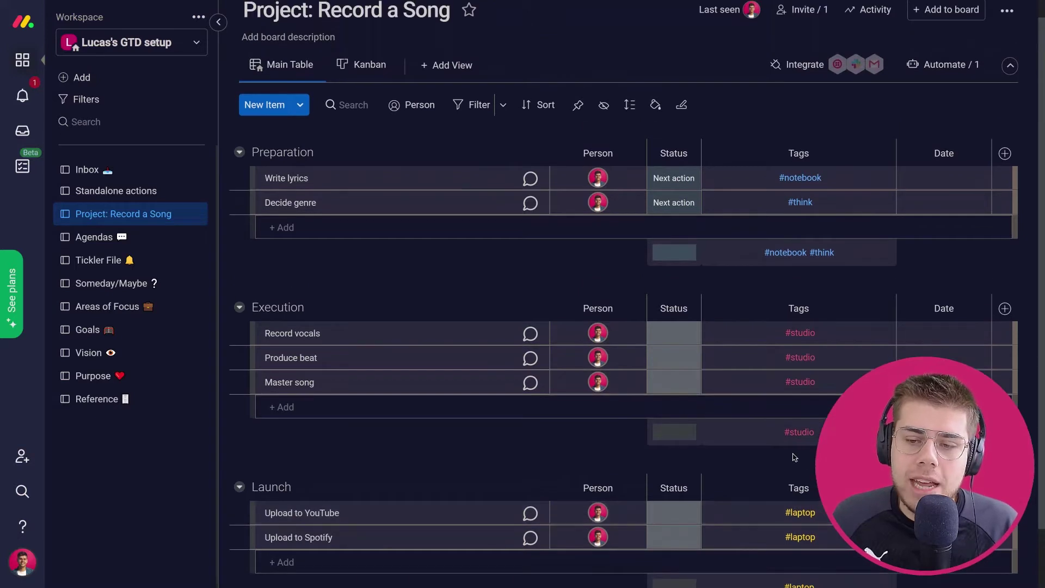
scroll(599, 327, down, 3)
scroll(555, 212, up, 3)
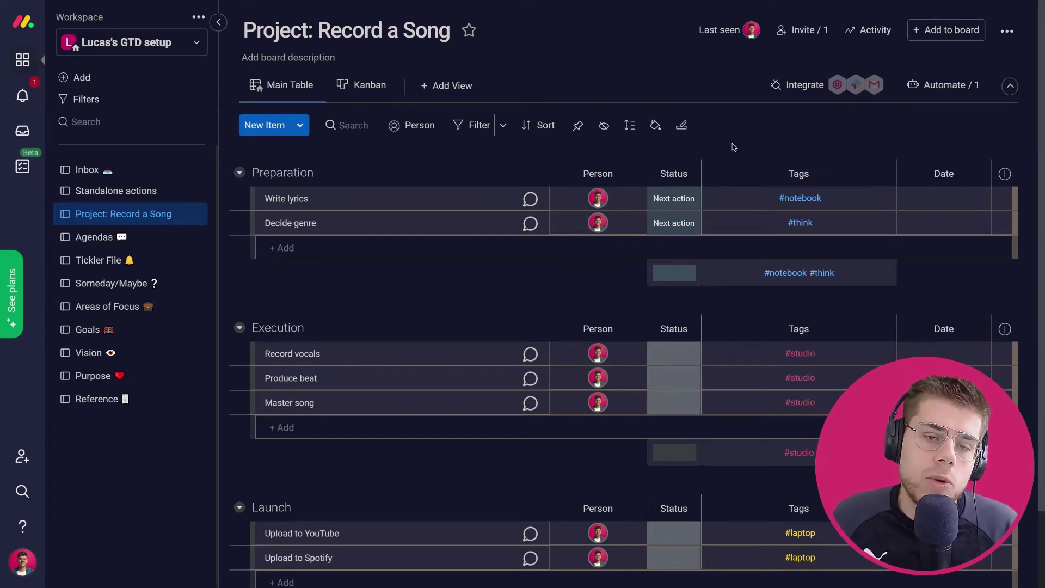
scroll(734, 147, down, 1)
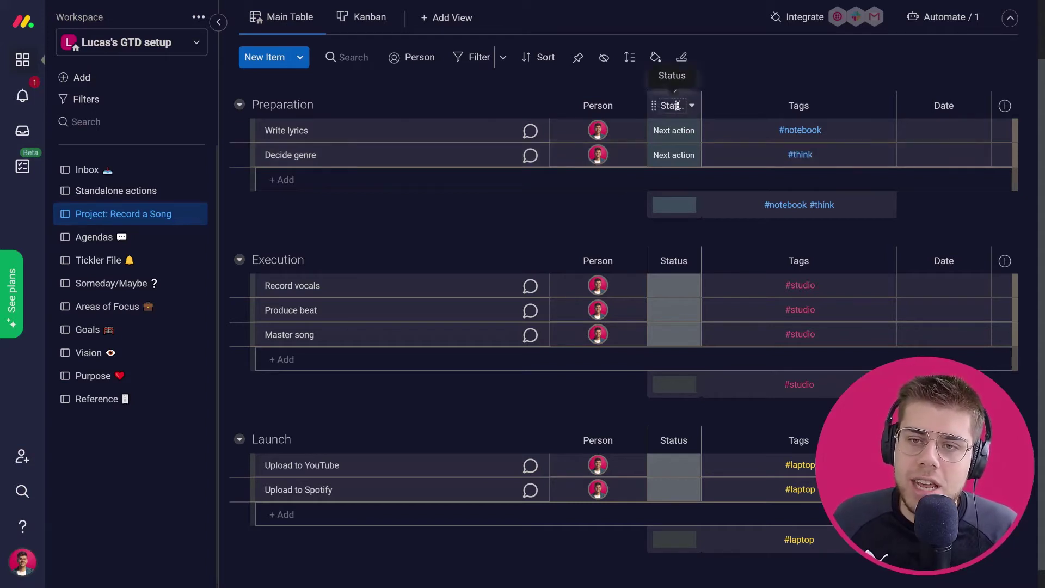
click(116, 191)
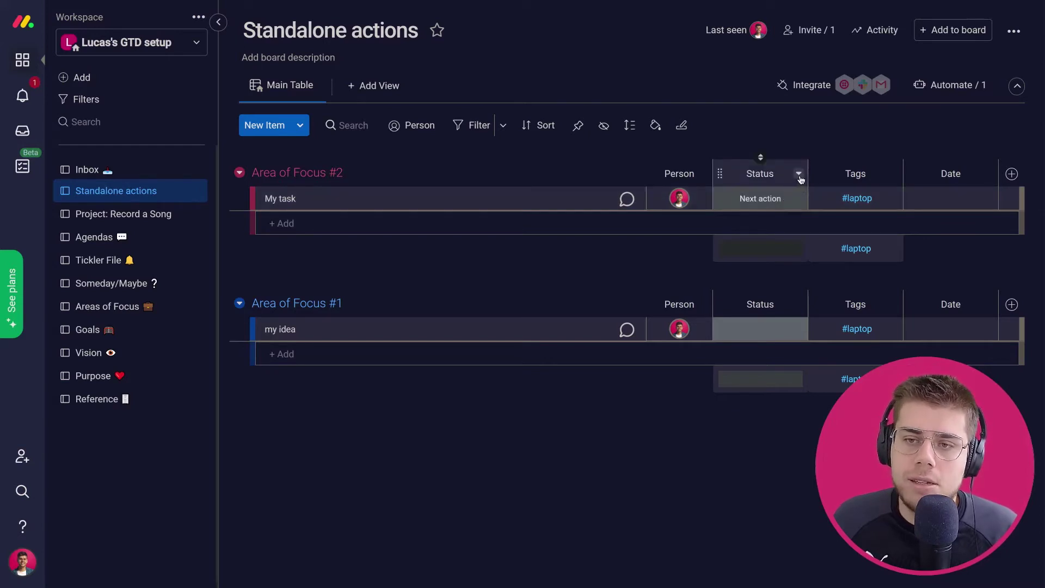
click(1011, 175)
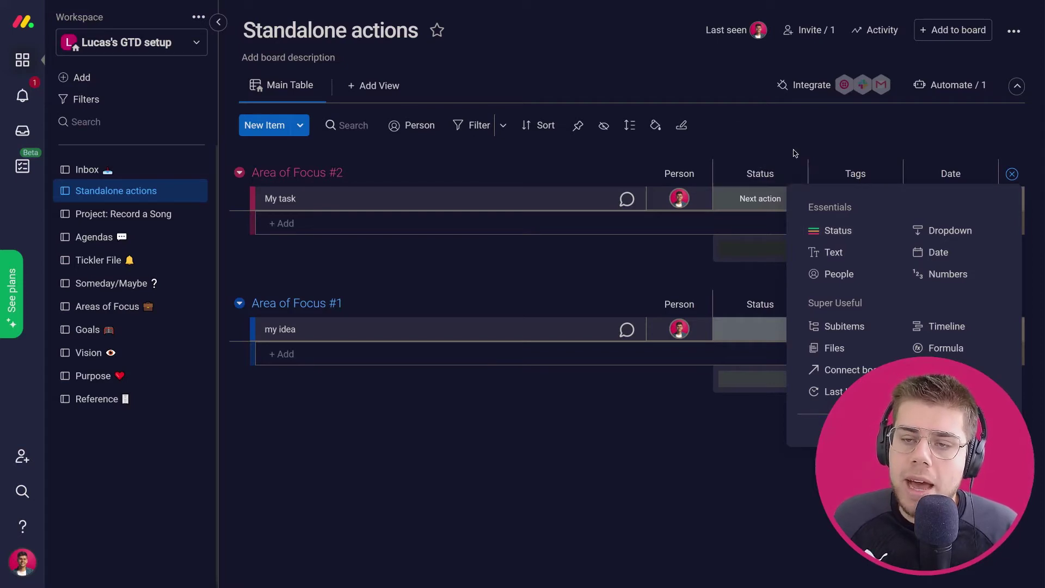
click(783, 212)
click(793, 206)
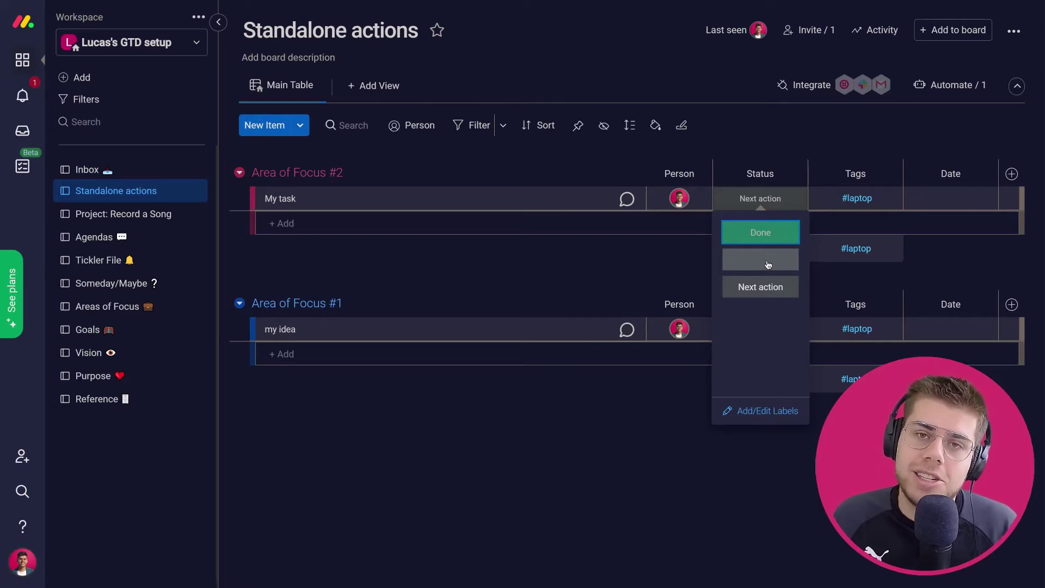
Step: Open the Project: Record a Song board and look over its Preparation, Execution and Launch groups
click(465, 450)
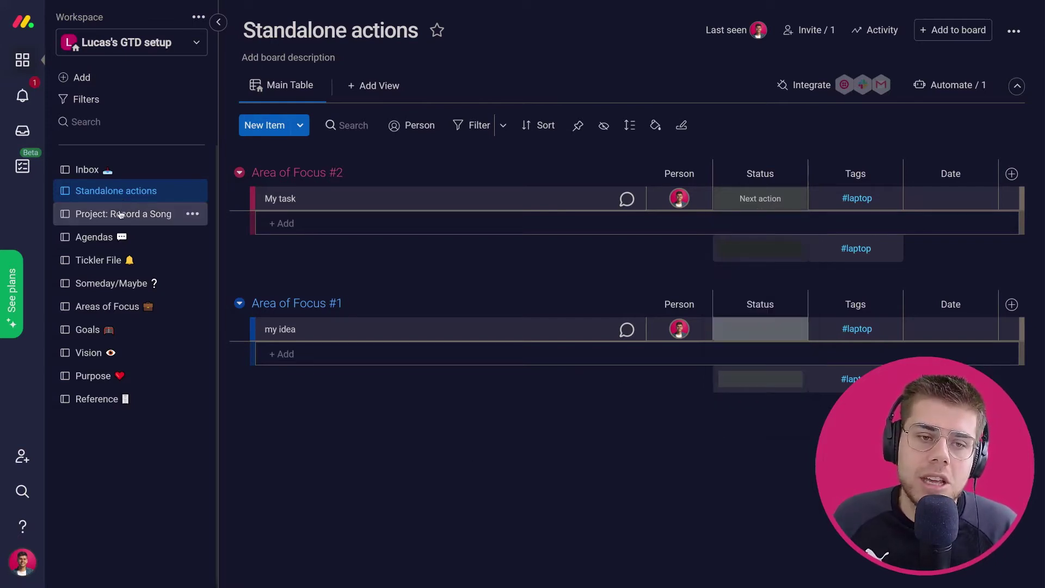
click(120, 214)
scroll(494, 296, down, 3)
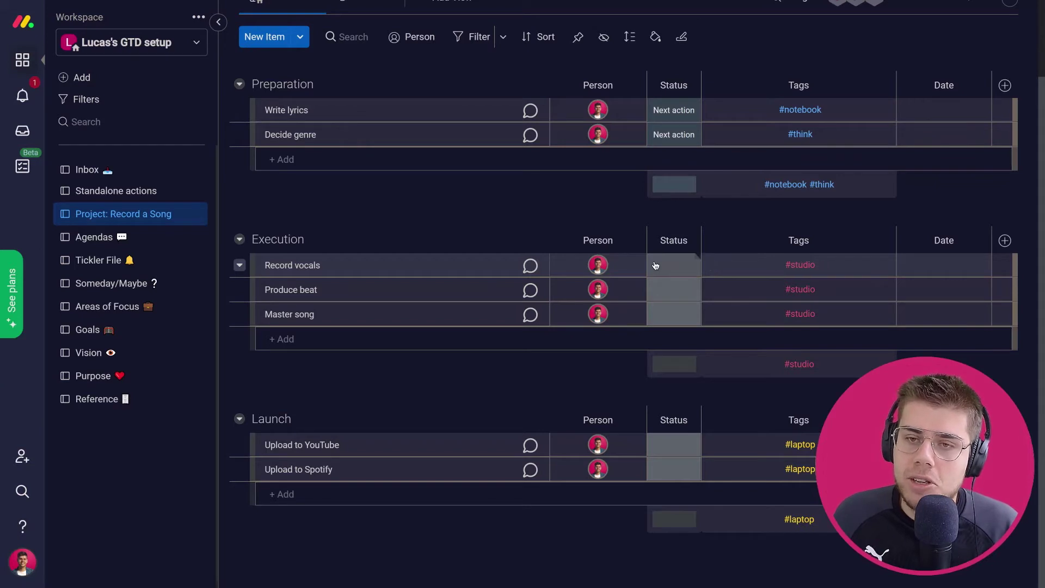
scroll(668, 136, up, 2)
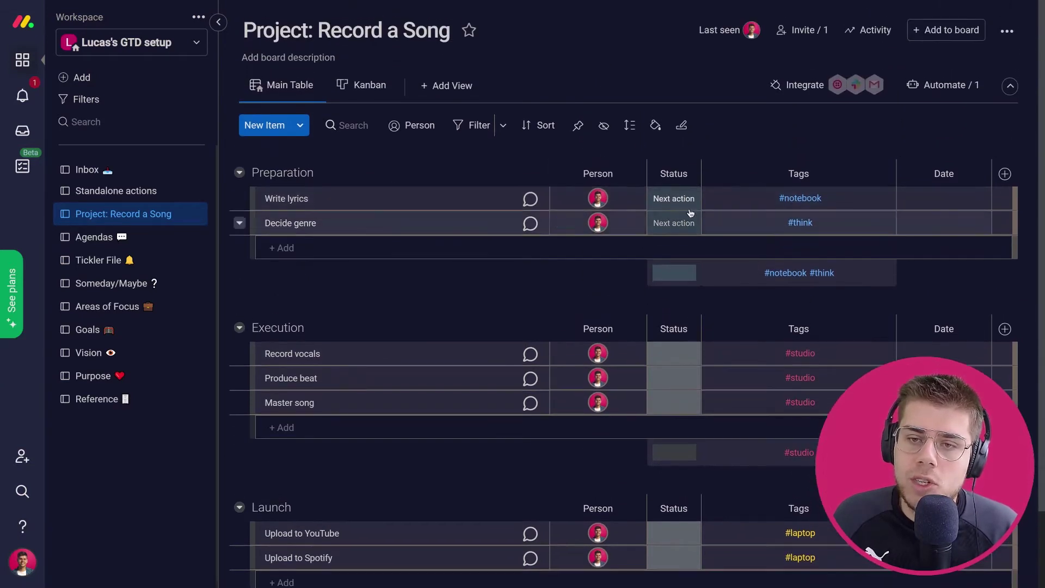
scroll(686, 300, down, 2)
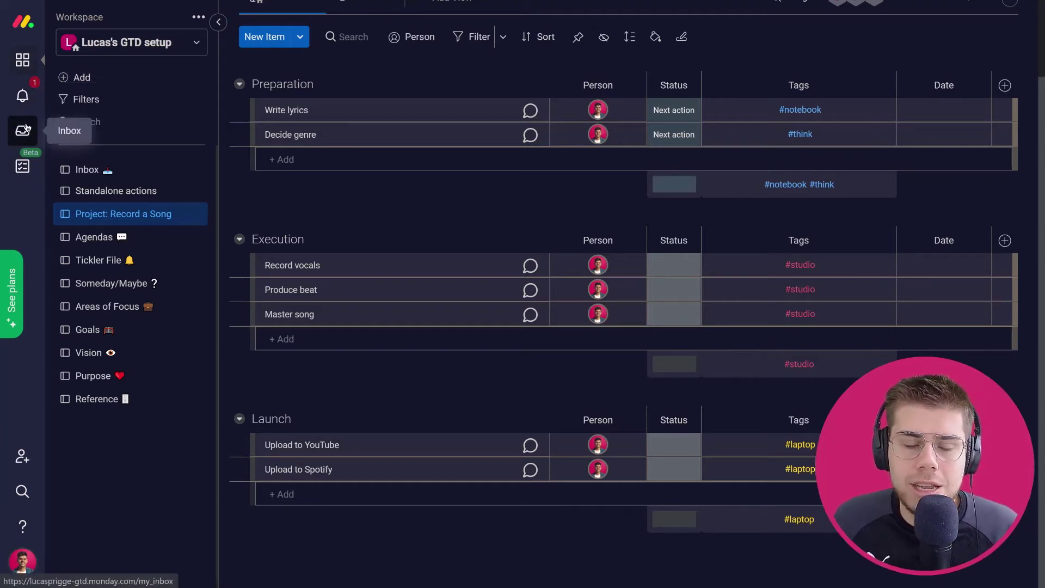
Step: Look at the board-updates Inbox, then switch to the My Work page of assigned tasks
click(23, 129)
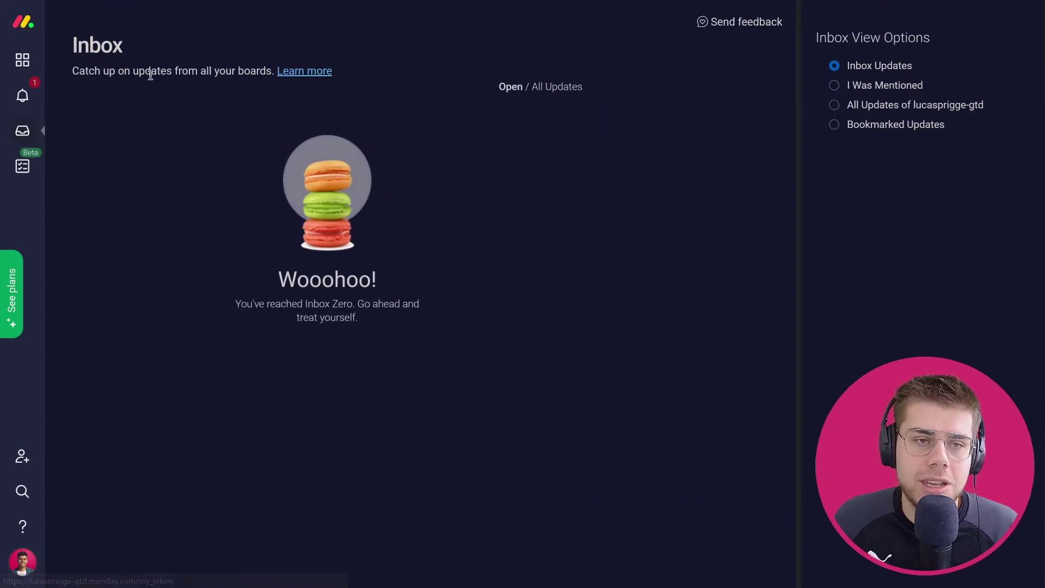
drag(90, 72, 340, 79)
click(340, 79)
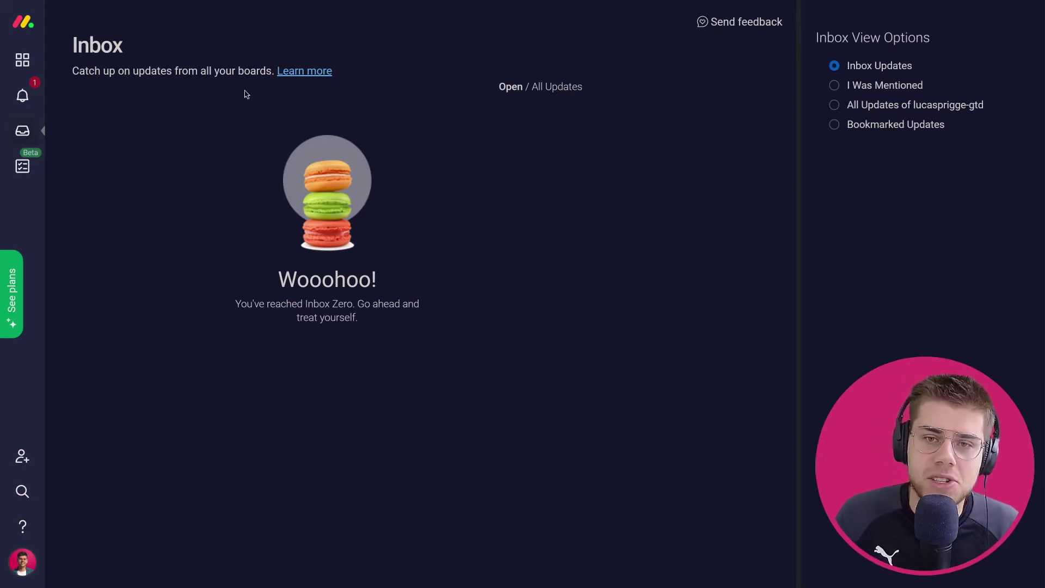
click(29, 172)
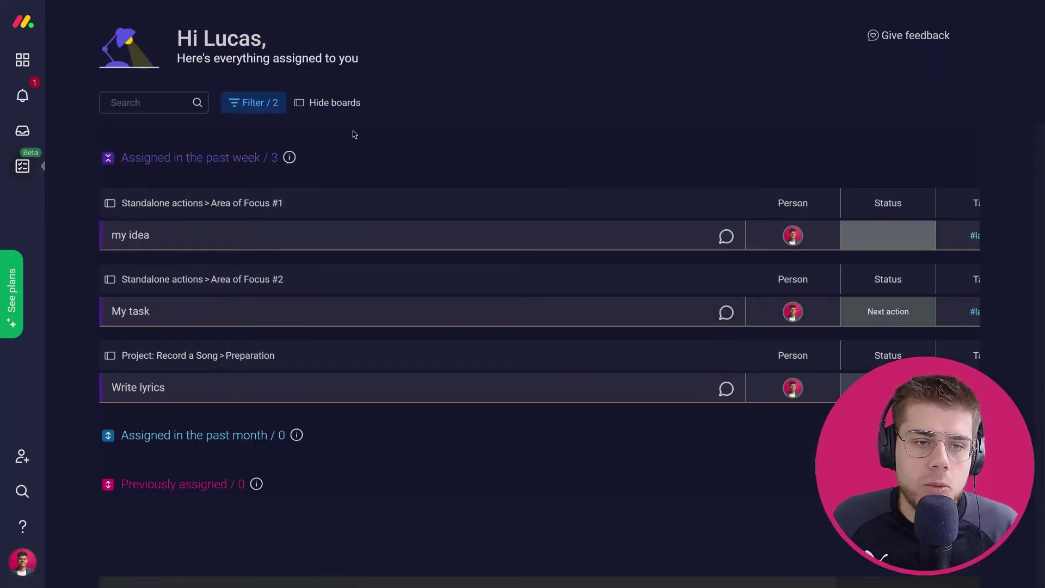
Step: Collapse and re-expand the Assigned in the past week group on My Work
click(107, 158)
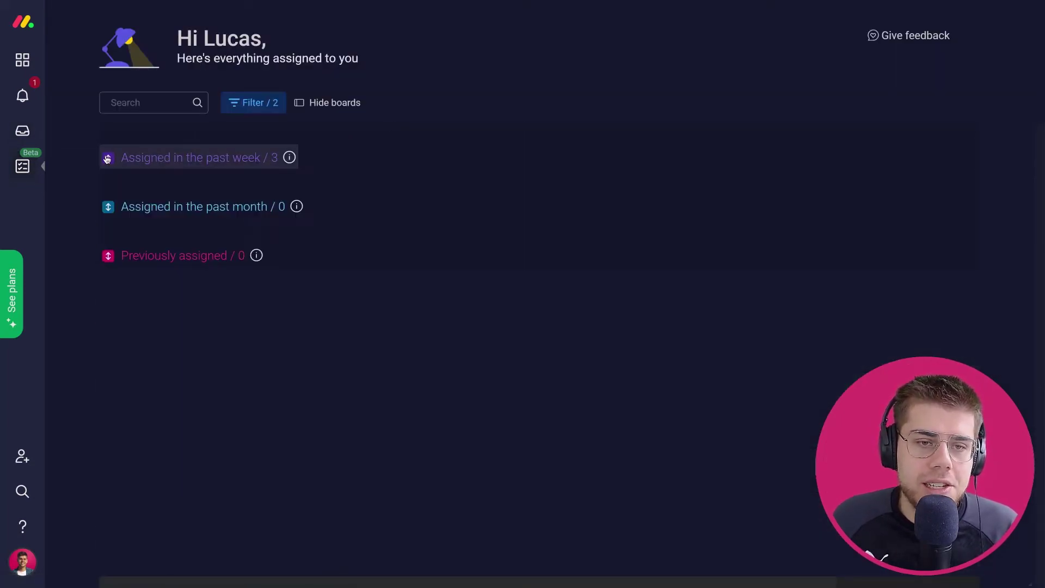
click(108, 258)
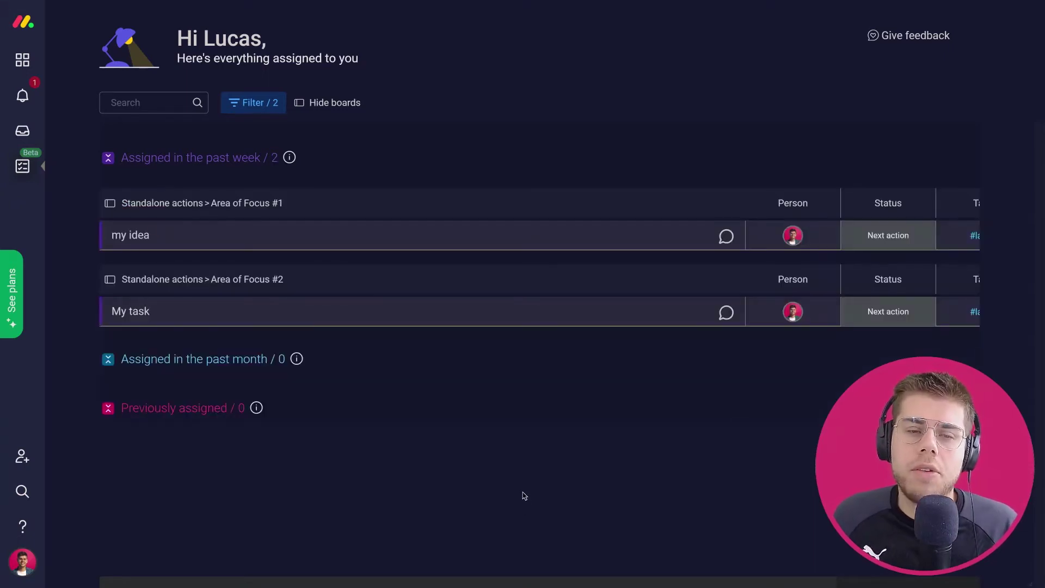
click(251, 104)
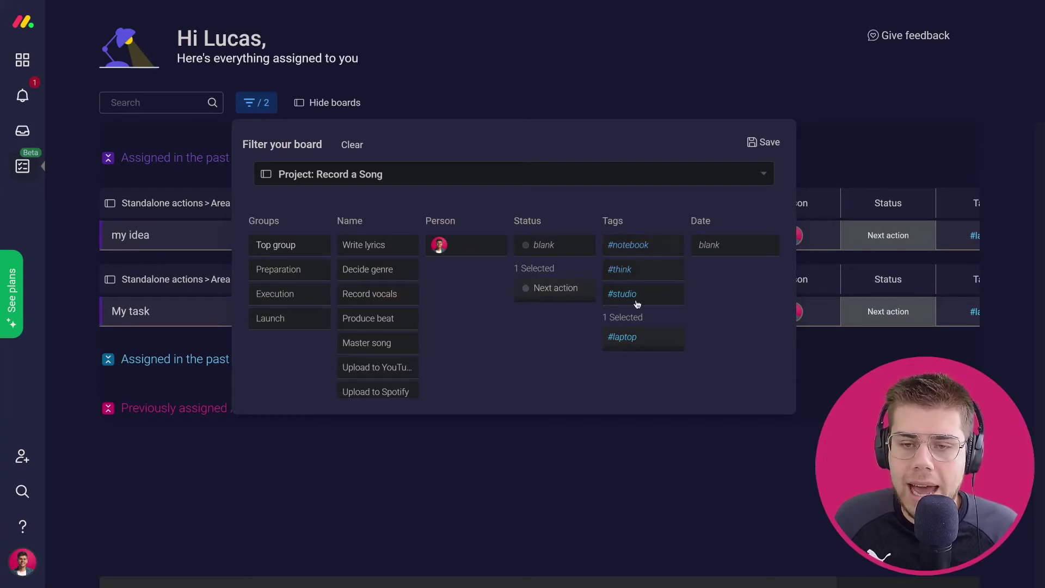
click(636, 486)
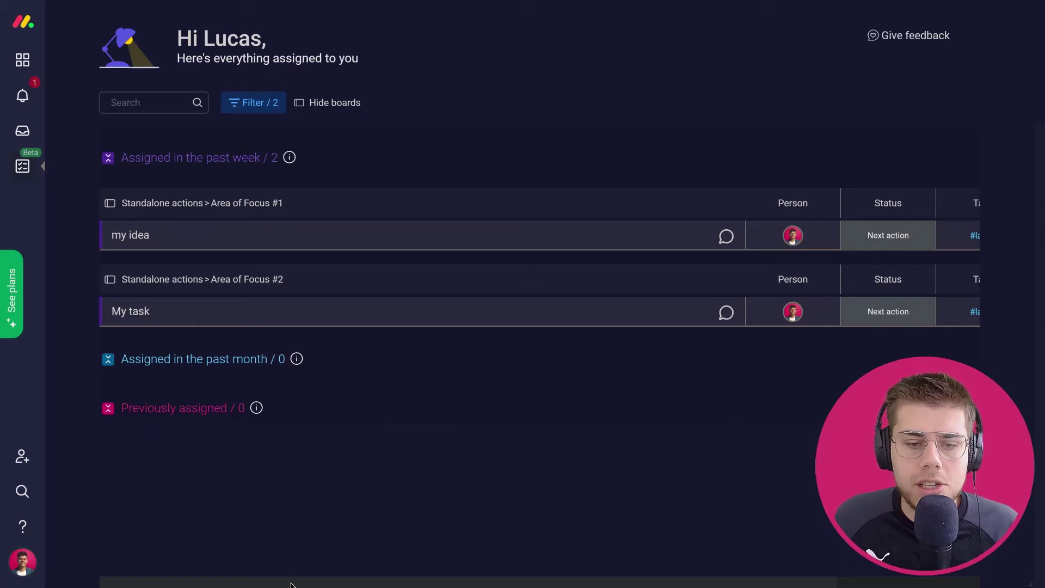
drag(293, 583, 446, 585)
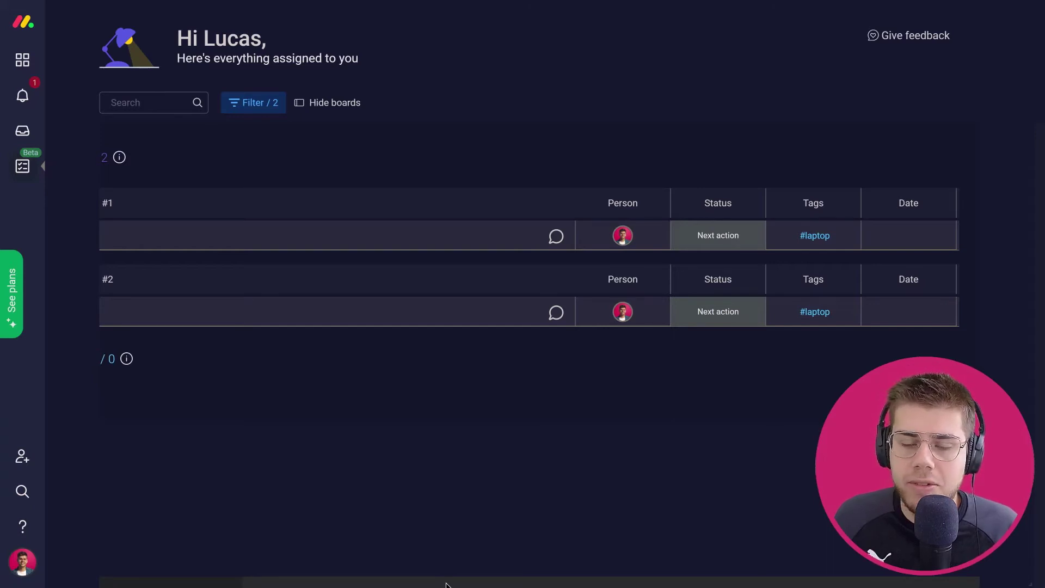
drag(445, 585, 269, 563)
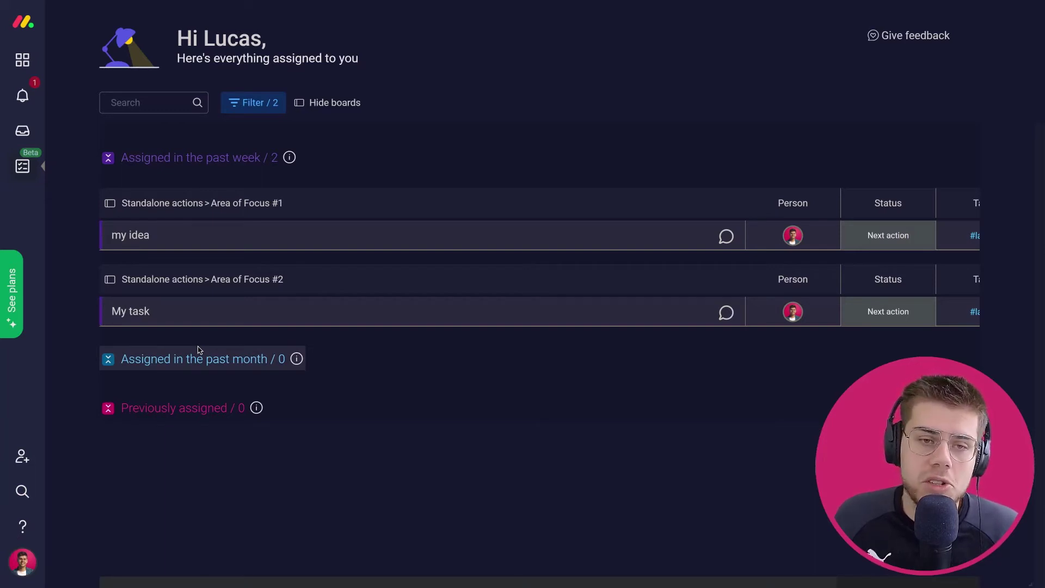
Step: Change the 'my idea' task's status to Done, leaving My task at Next action
drag(260, 580, 424, 571)
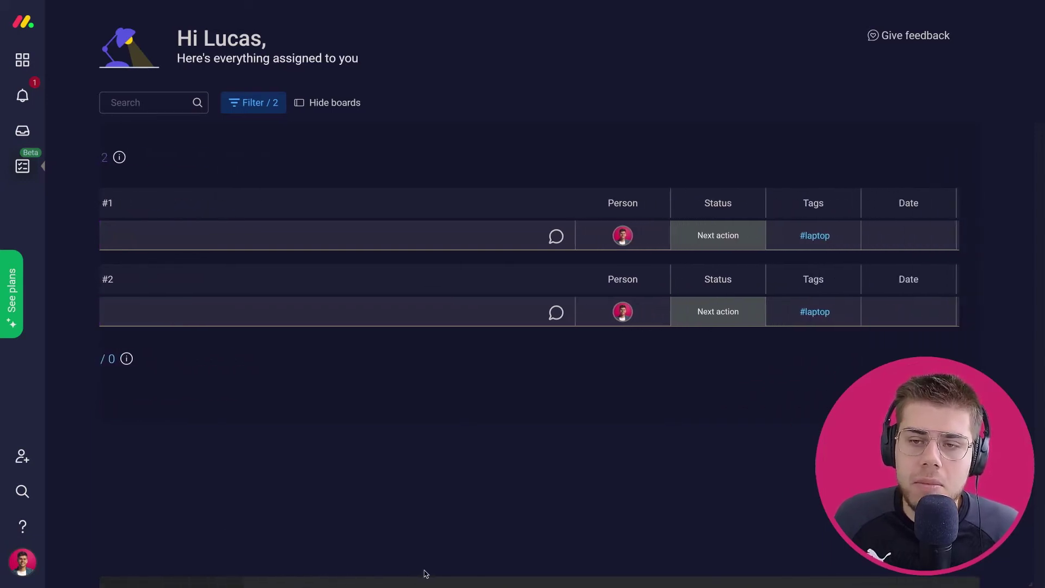
click(724, 237)
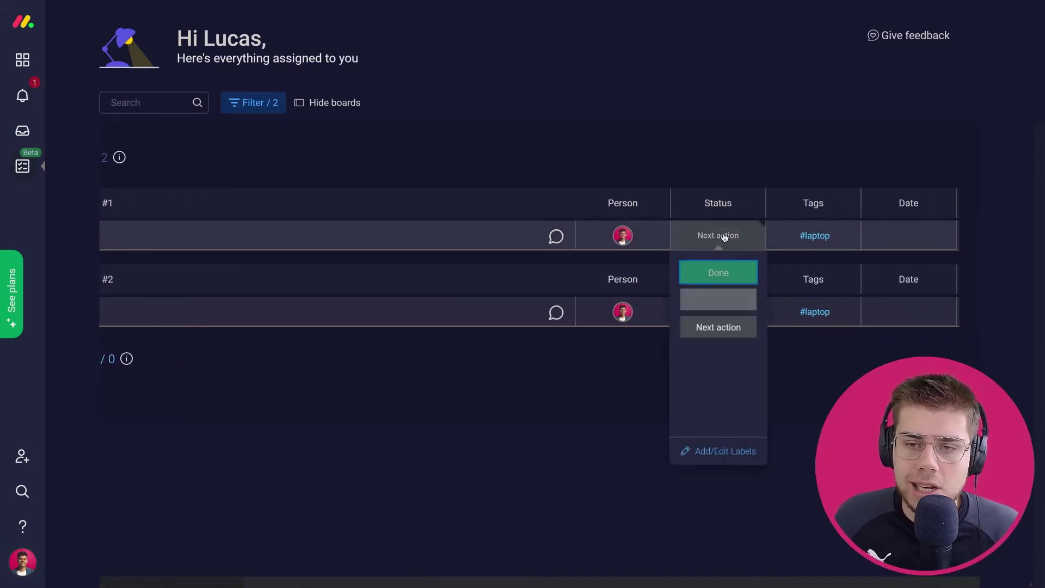
click(718, 273)
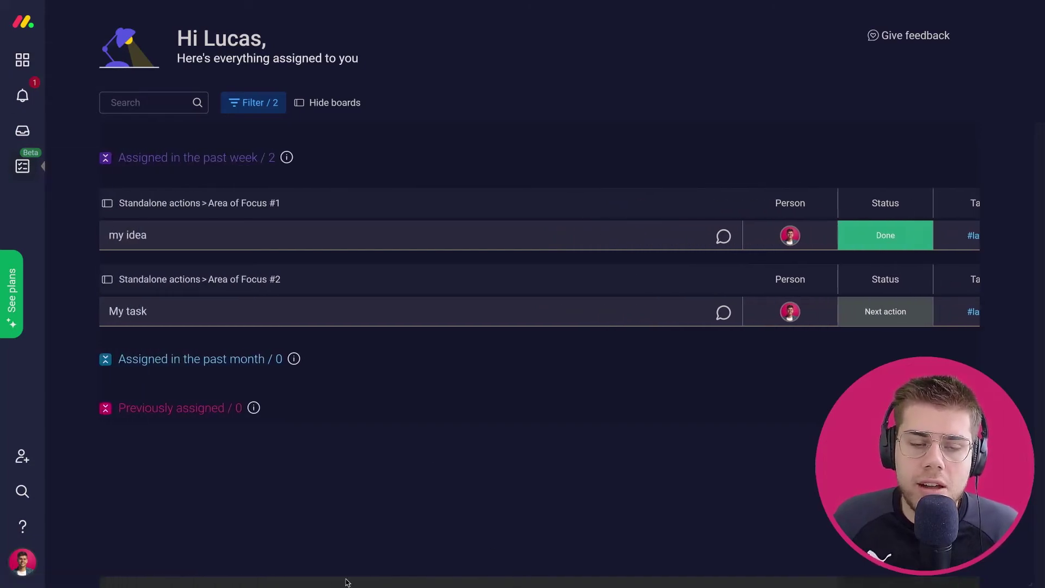
drag(342, 581, 471, 585)
drag(544, 581, 414, 581)
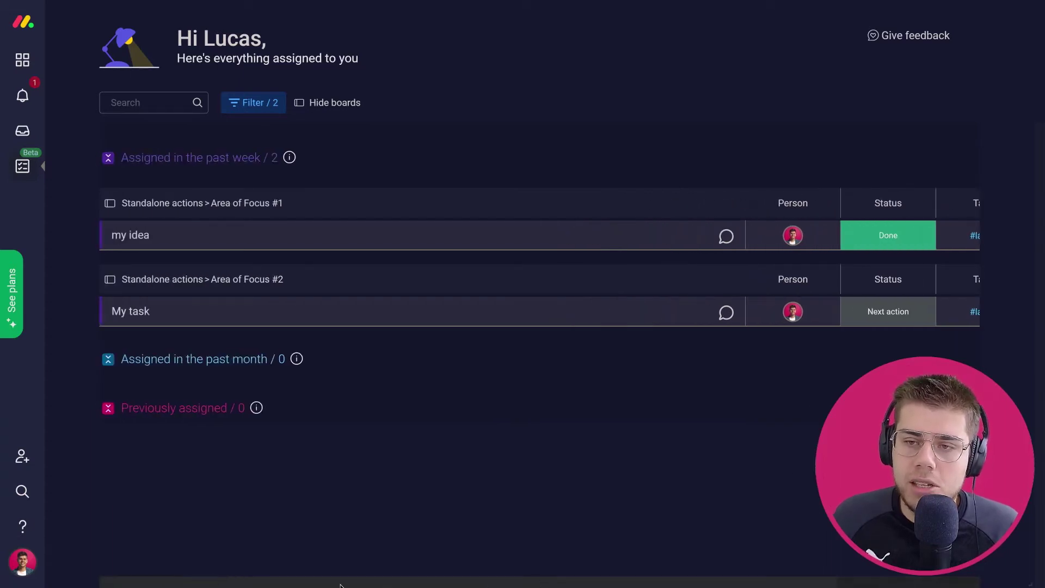
Step: Go back to the GTD workspace and open the Agendas board
click(25, 62)
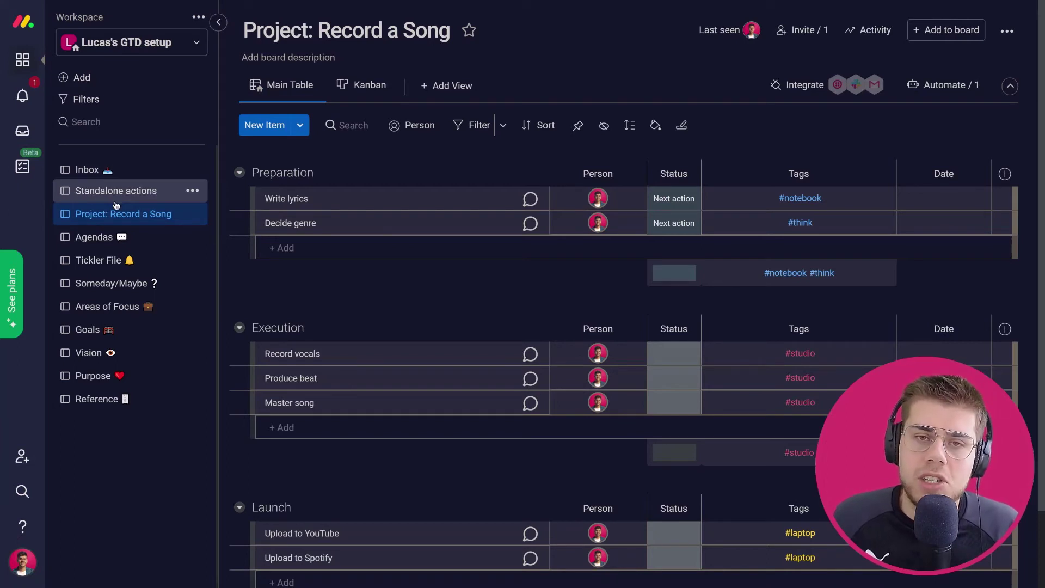
click(94, 242)
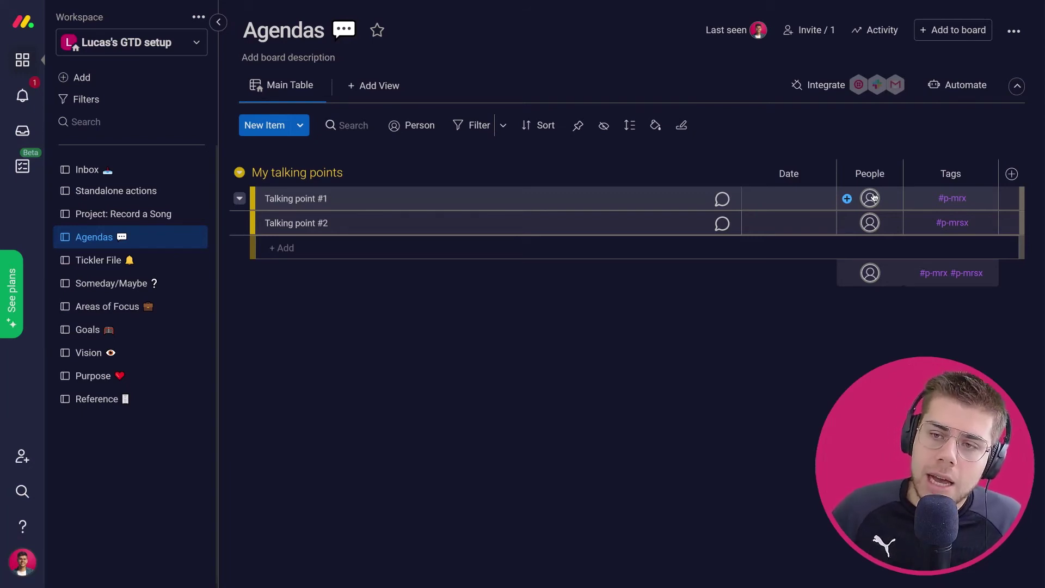
Step: Delete the People column from the Agendas board, keeping only Date and Tags
click(894, 173)
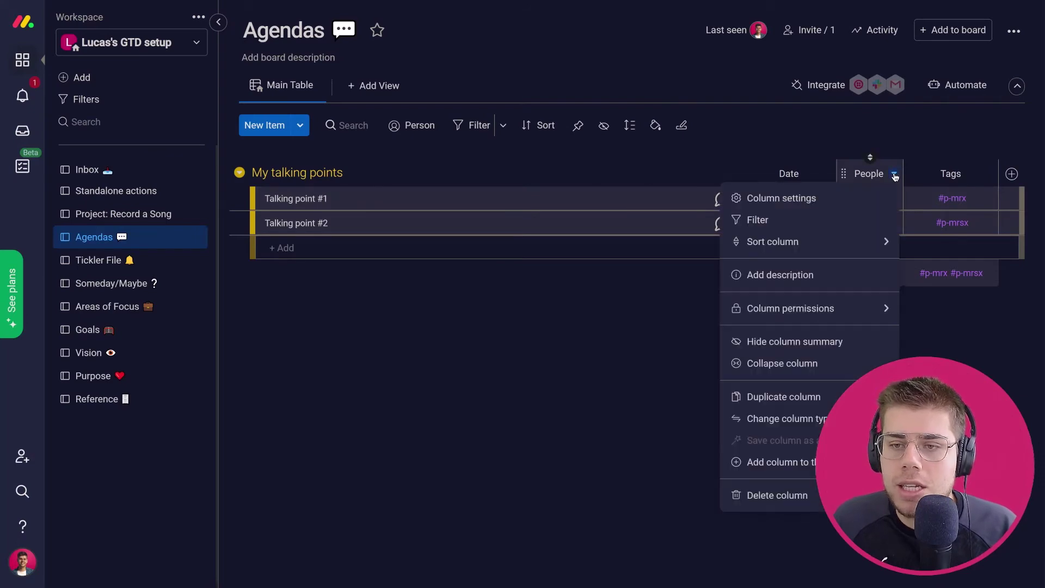
click(804, 502)
click(682, 104)
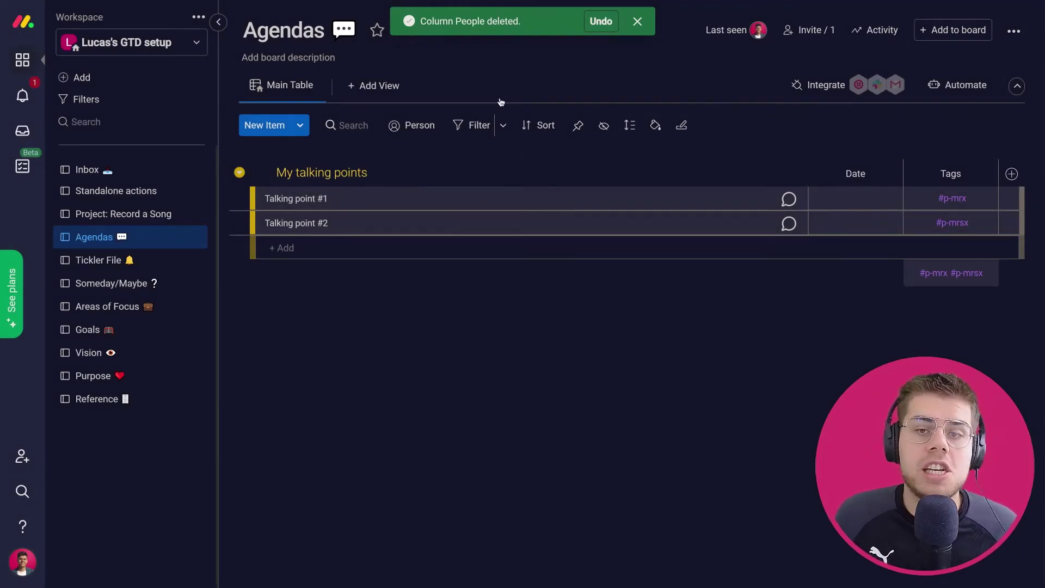
click(637, 22)
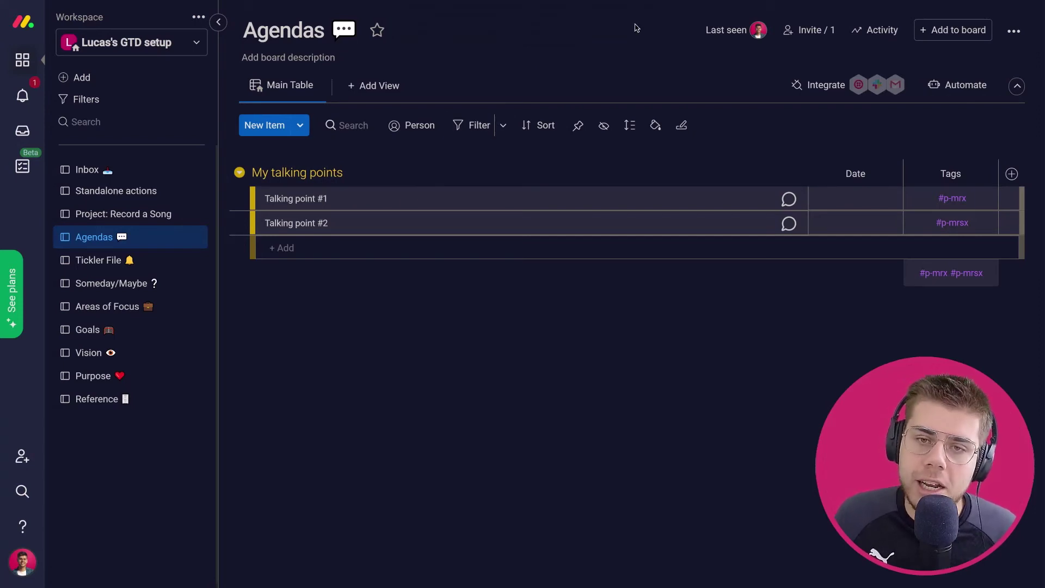
mouse_move(988, 177)
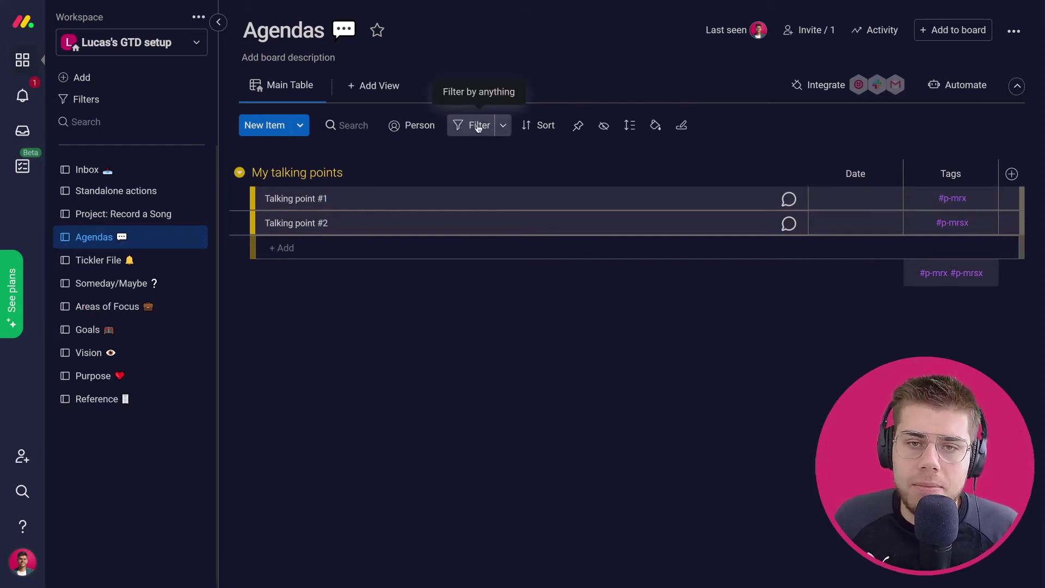
Step: Filter the Agendas board on the Tags column to show only Talking point #1, then open Tickler File
click(503, 127)
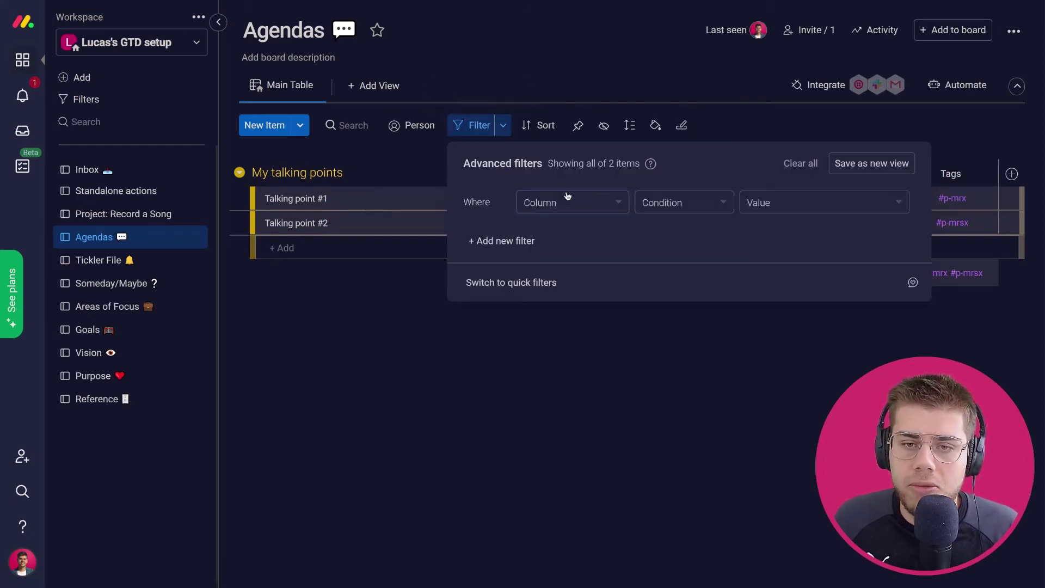
click(571, 203)
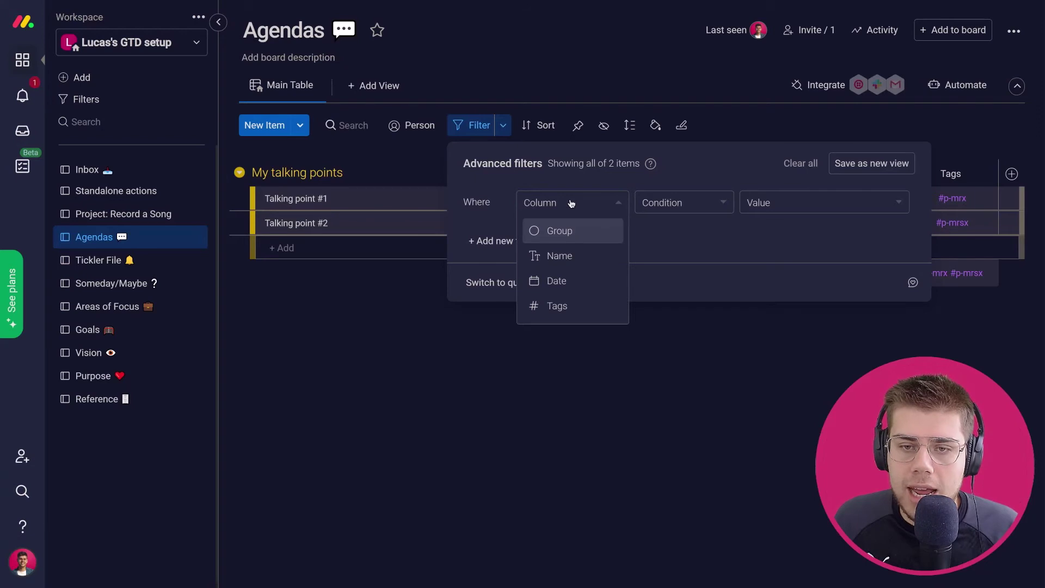
click(568, 306)
click(782, 202)
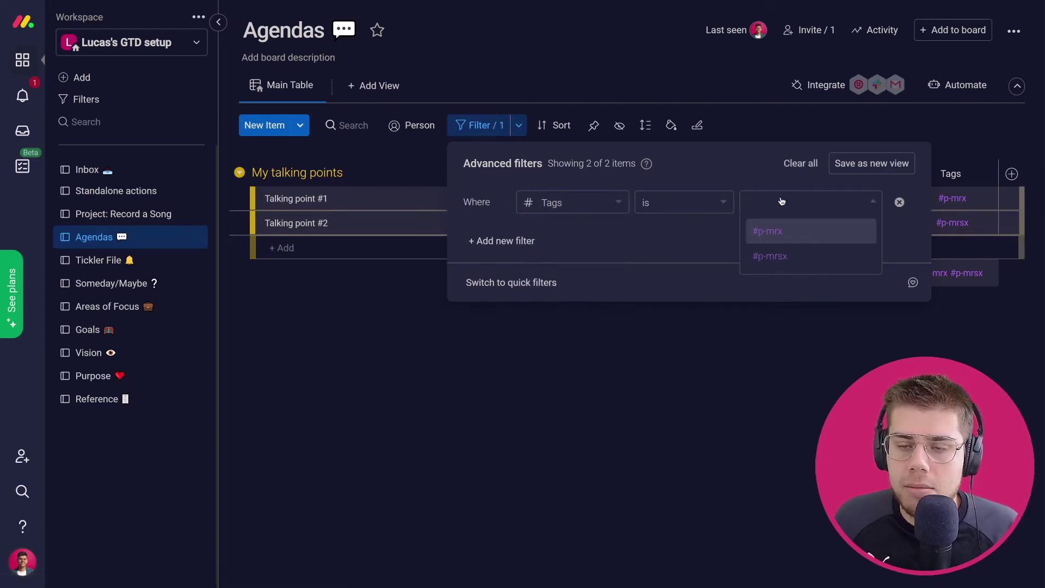
click(781, 255)
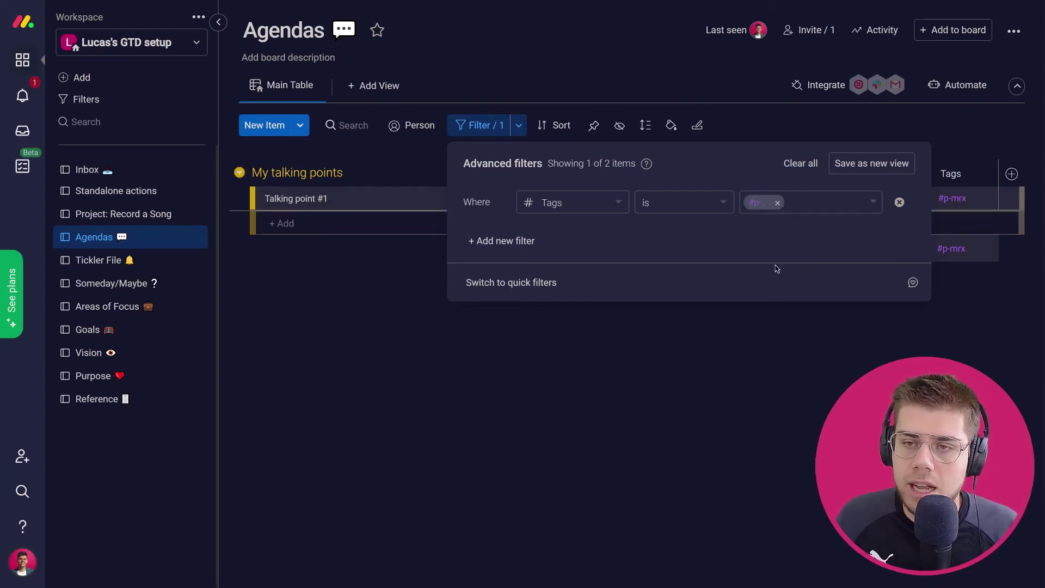
click(778, 322)
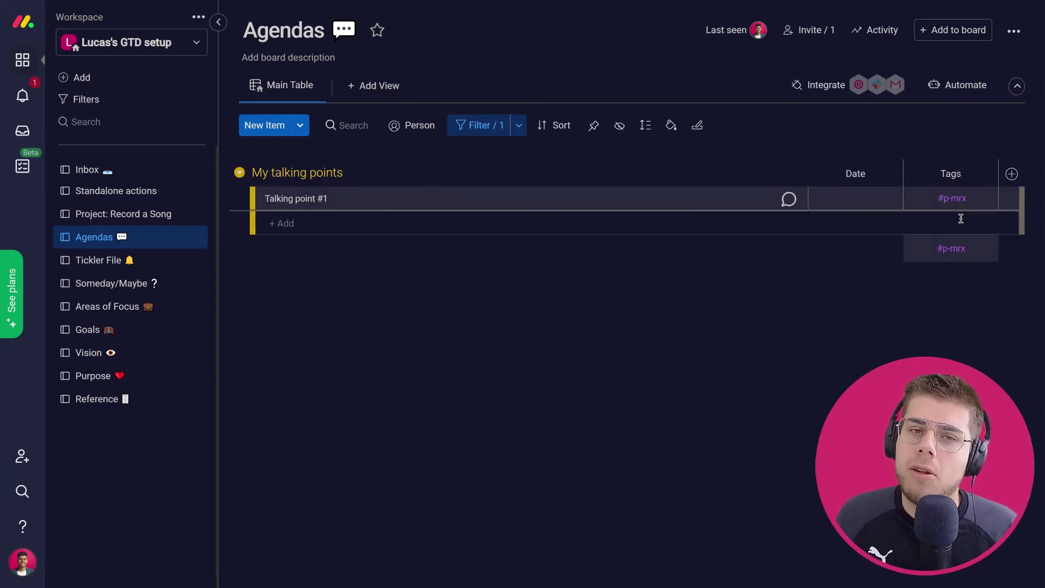
click(107, 262)
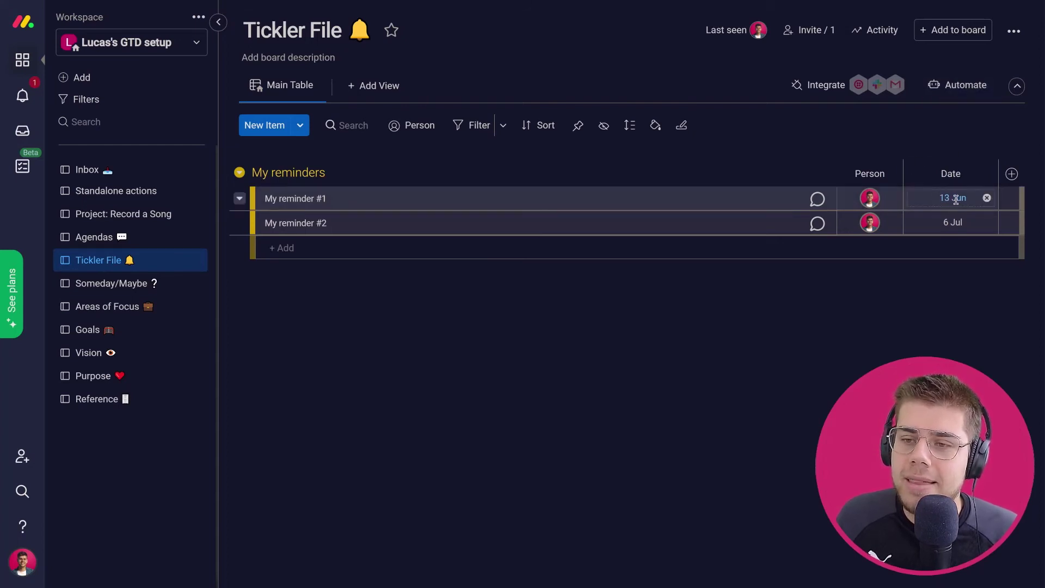
click(989, 174)
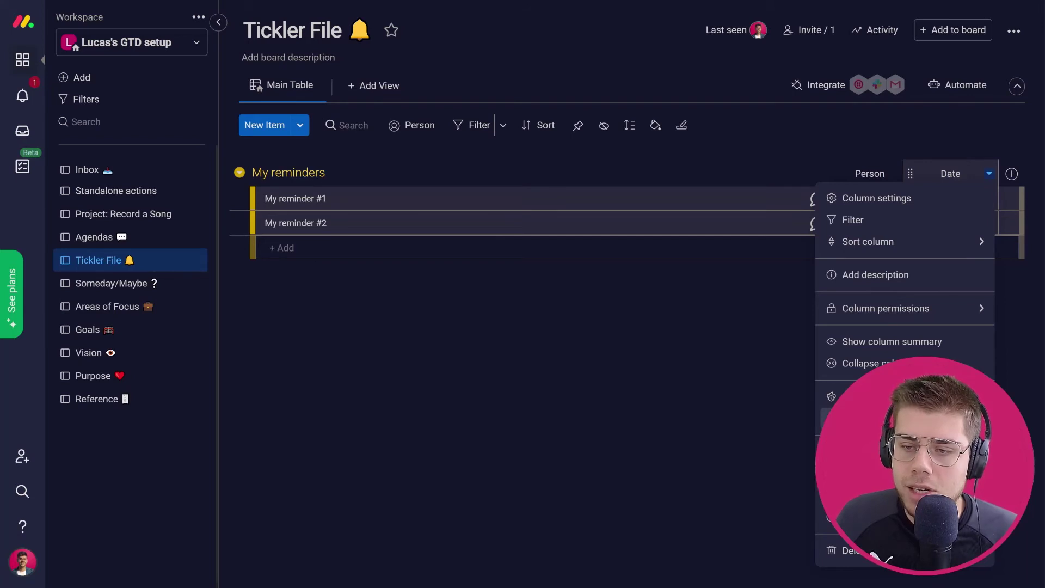
click(769, 420)
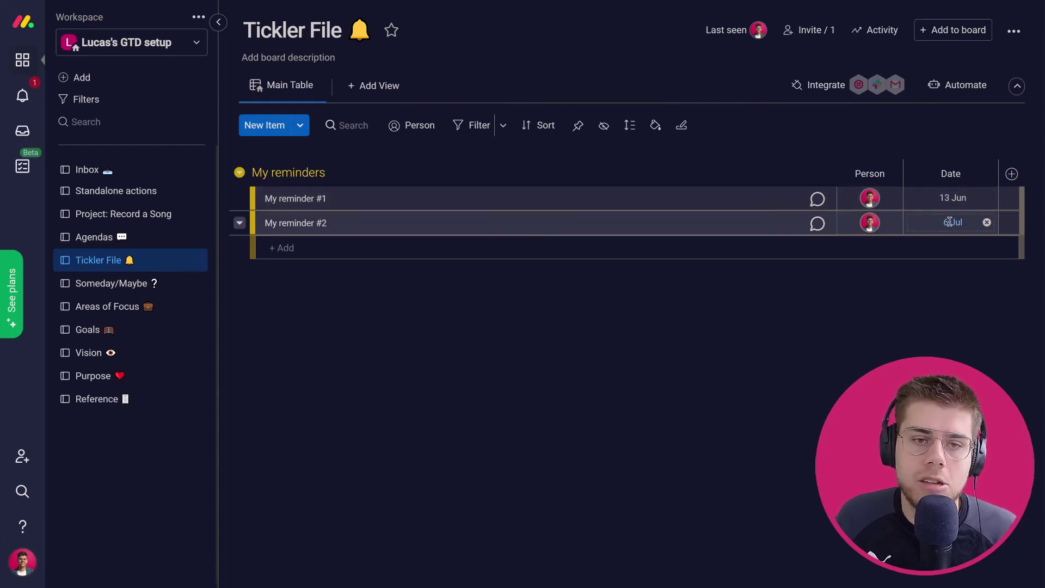
Step: Open the Someday/Maybe board and check Item 1's Move to board option without moving it
click(127, 287)
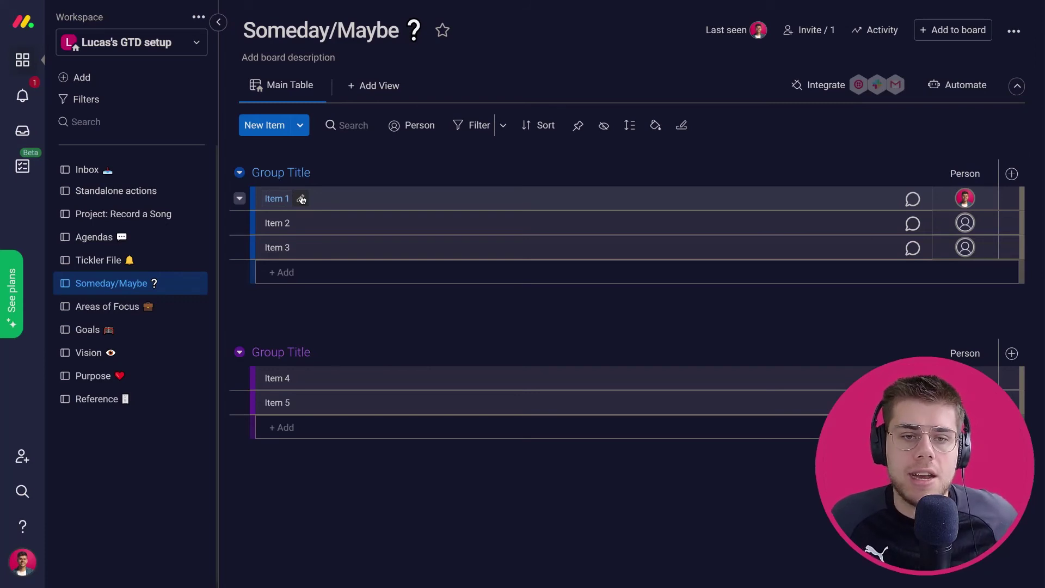
click(241, 200)
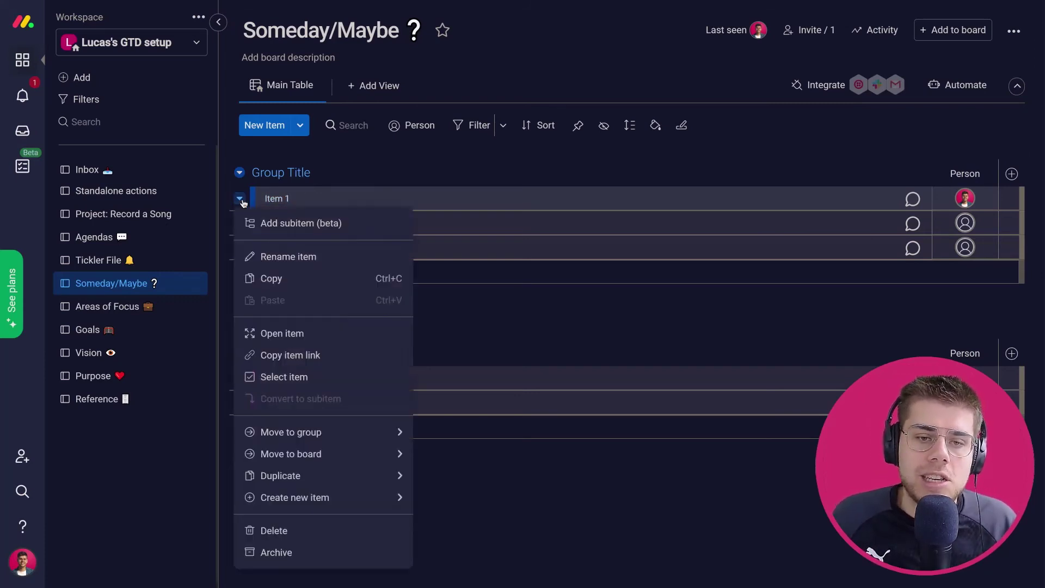
mouse_move(300, 455)
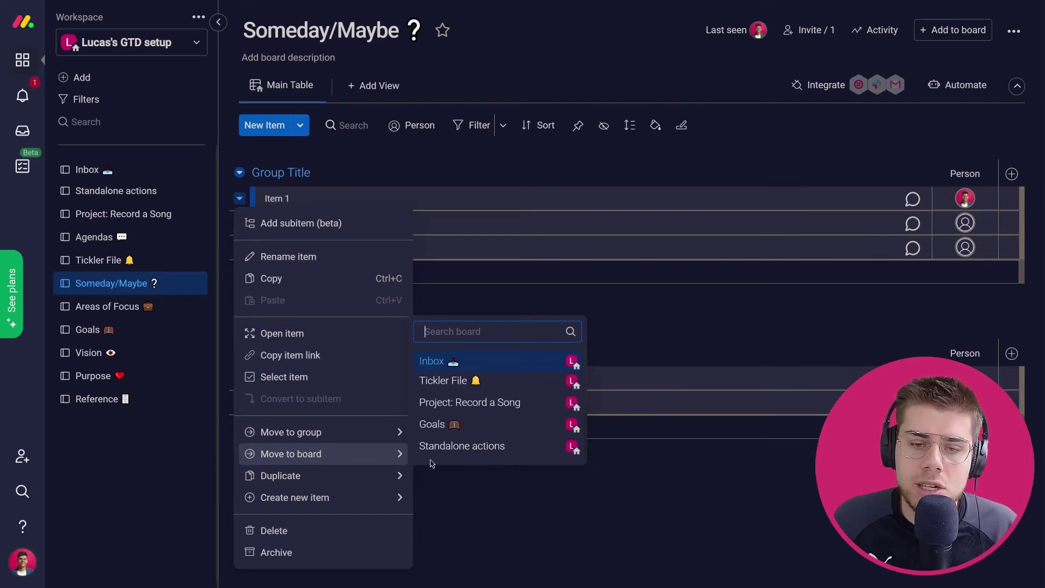
click(502, 499)
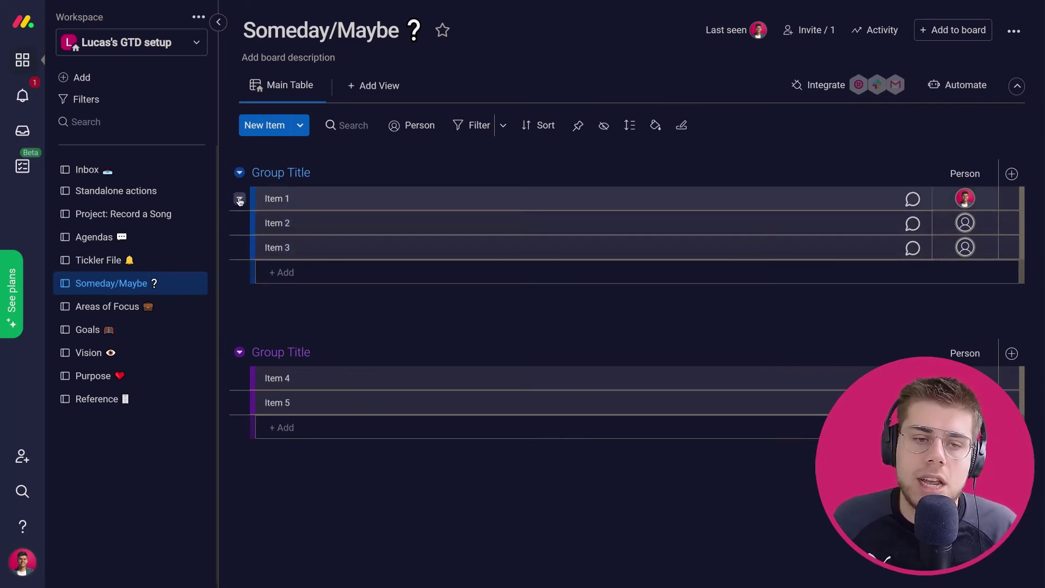
Step: Look through the Areas of Focus, Goals and Vision boards, ending on Goals with My goal at 0%
click(106, 314)
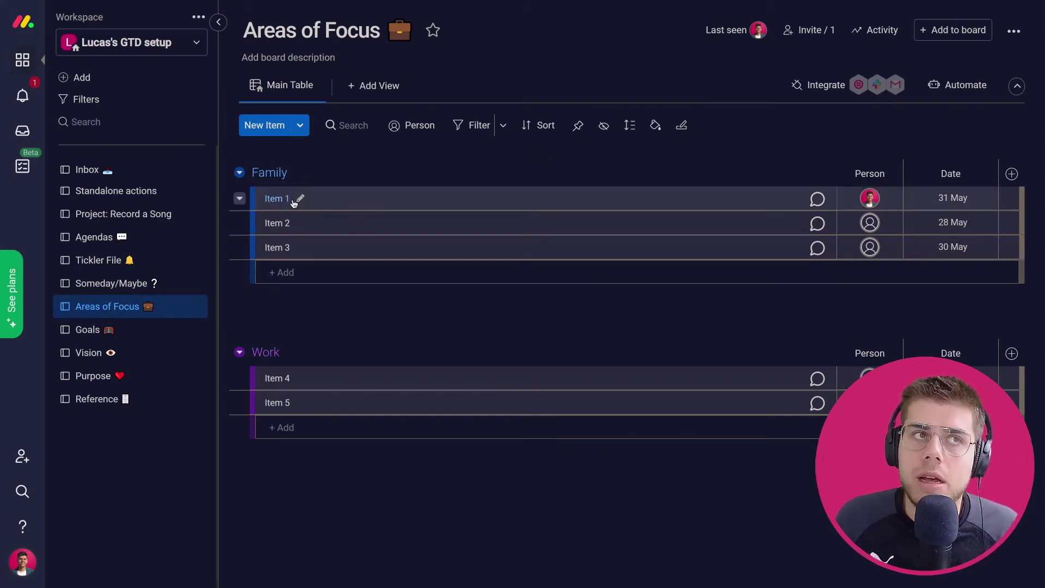
click(87, 332)
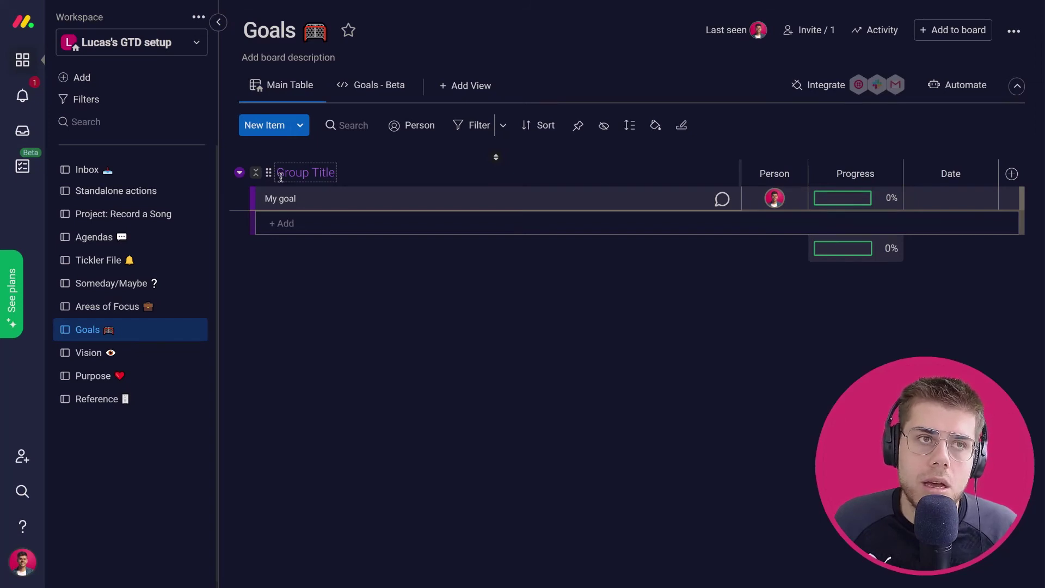
click(89, 354)
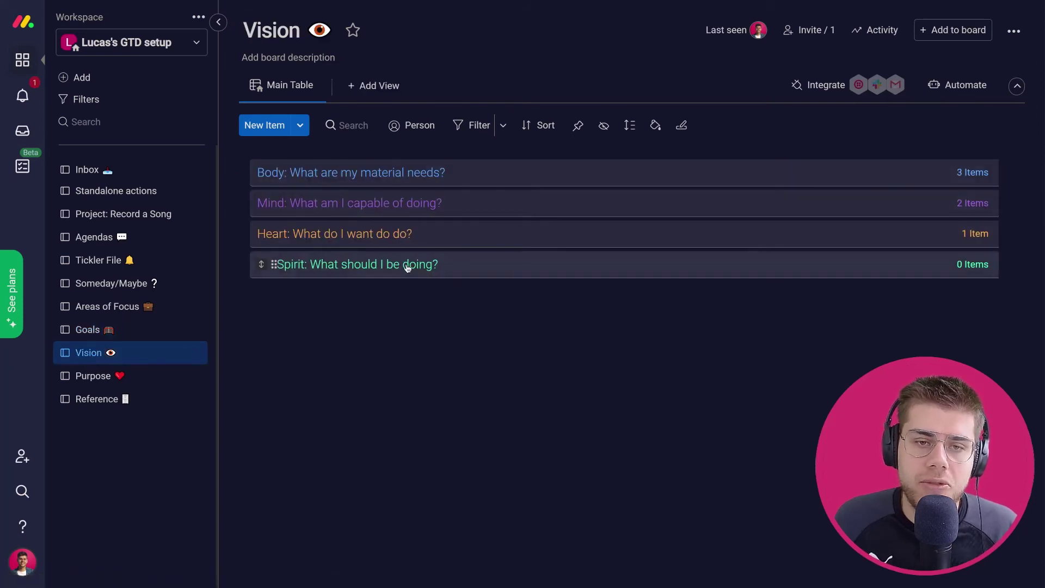
click(89, 329)
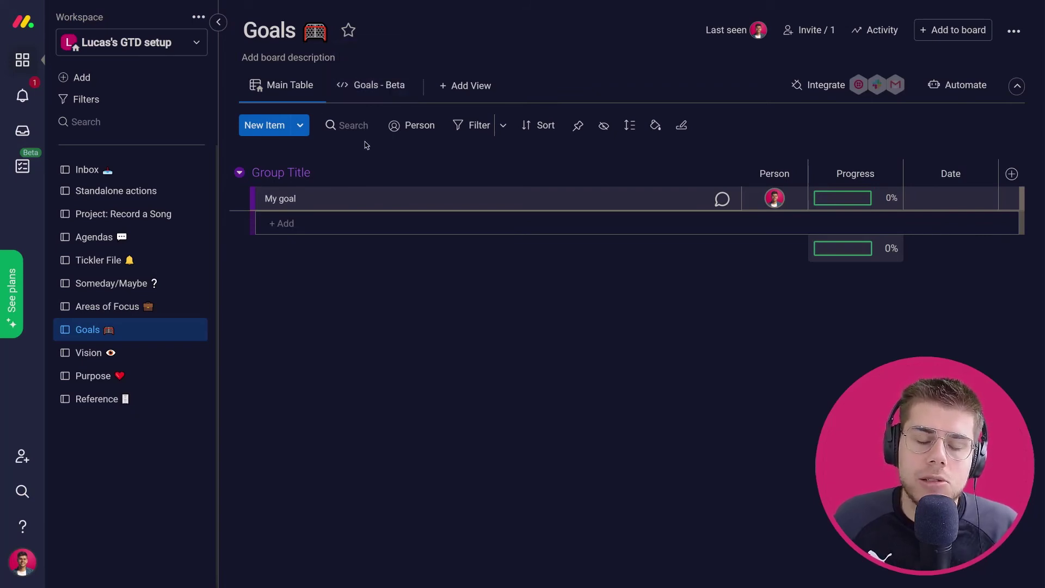
Step: Switch between the main table and the Goals - Beta view tracking 0$ of a 1K$ goal
click(355, 89)
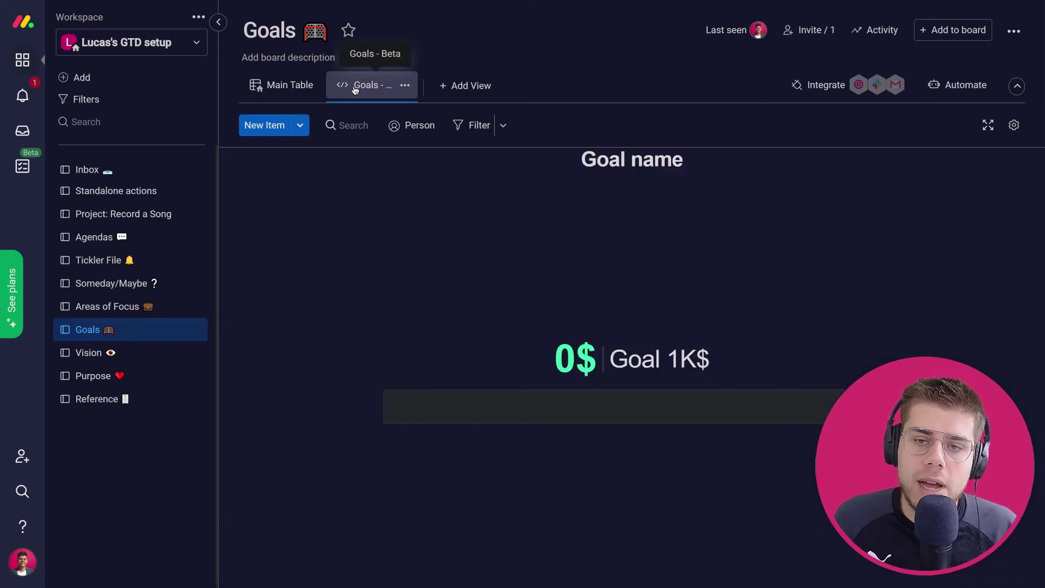
click(272, 87)
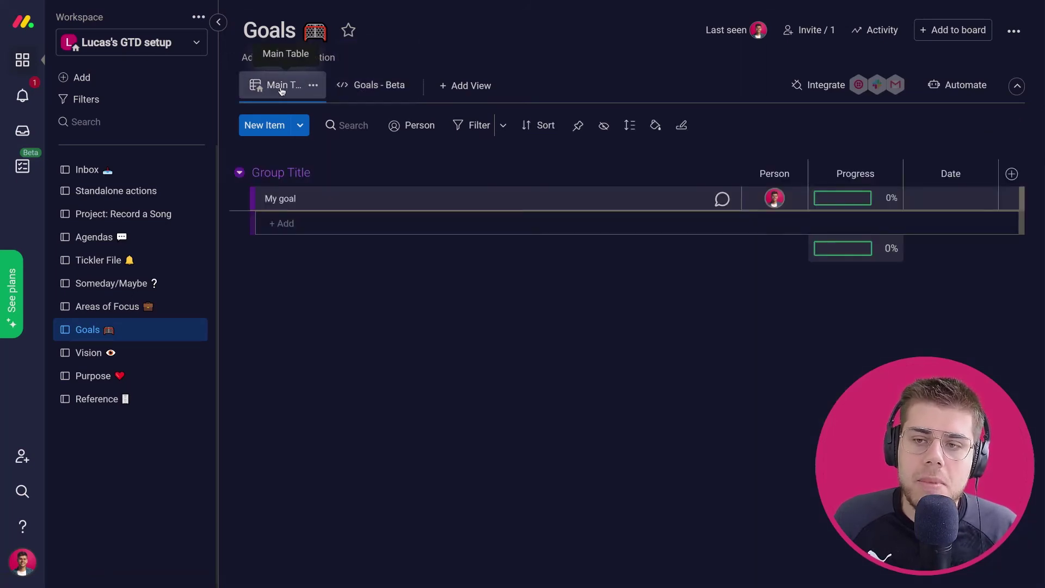
click(354, 92)
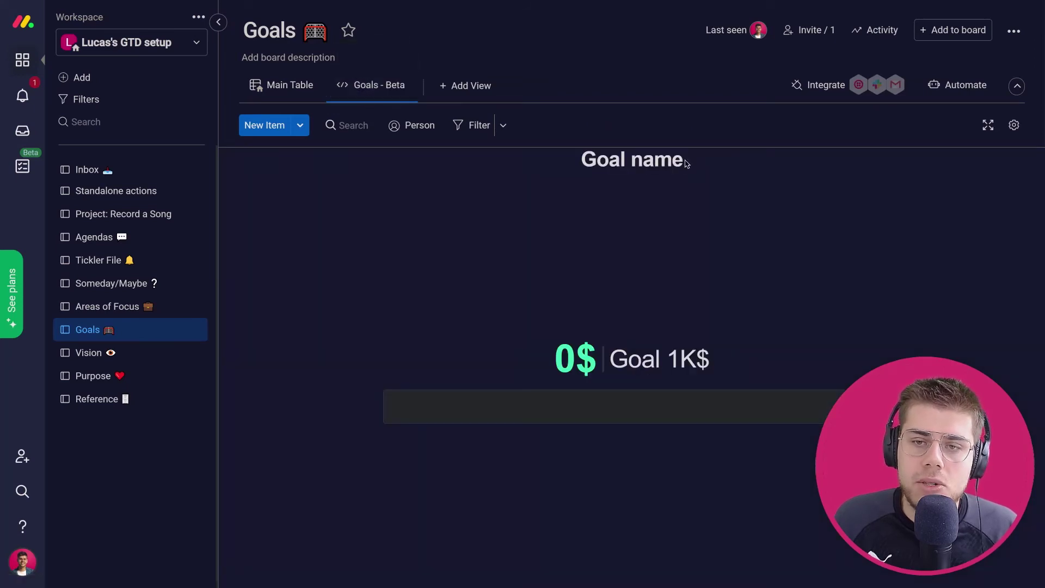
Step: Inspect the goal widget's Customize View settings: goal name, target 1000 and its data source
click(1016, 125)
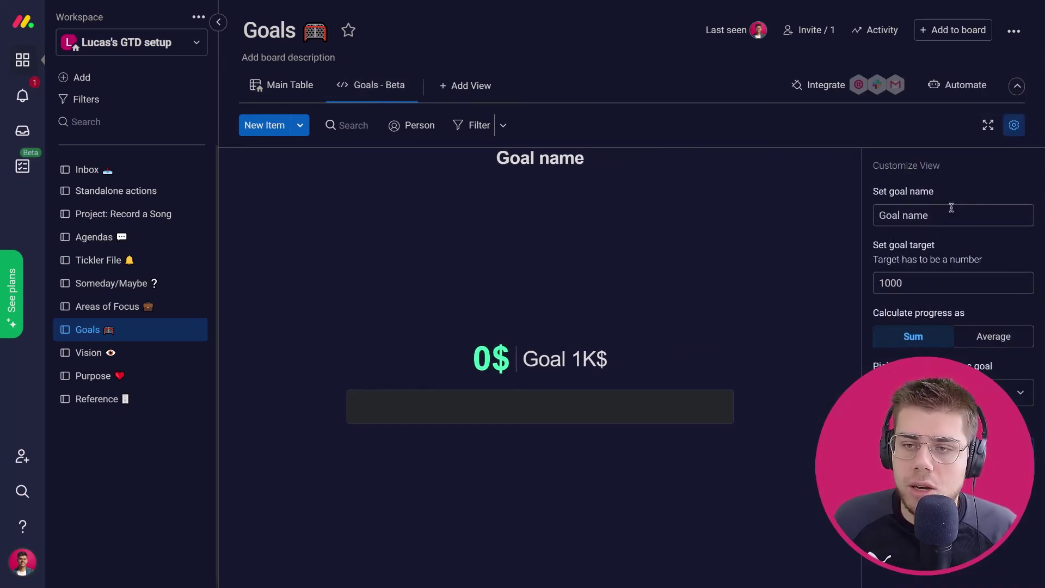
drag(952, 208, 873, 223)
drag(919, 282, 858, 287)
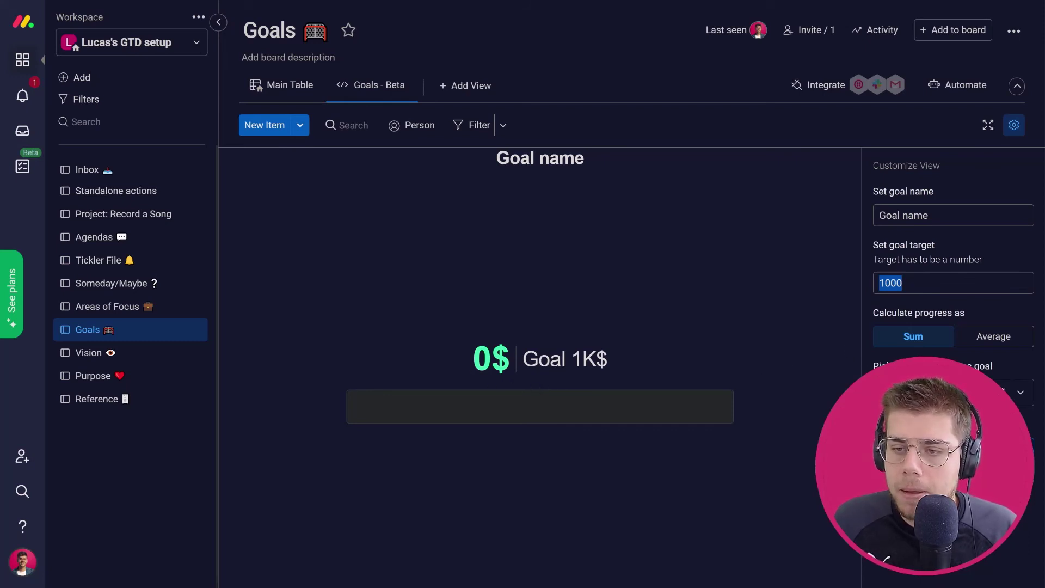
click(953, 392)
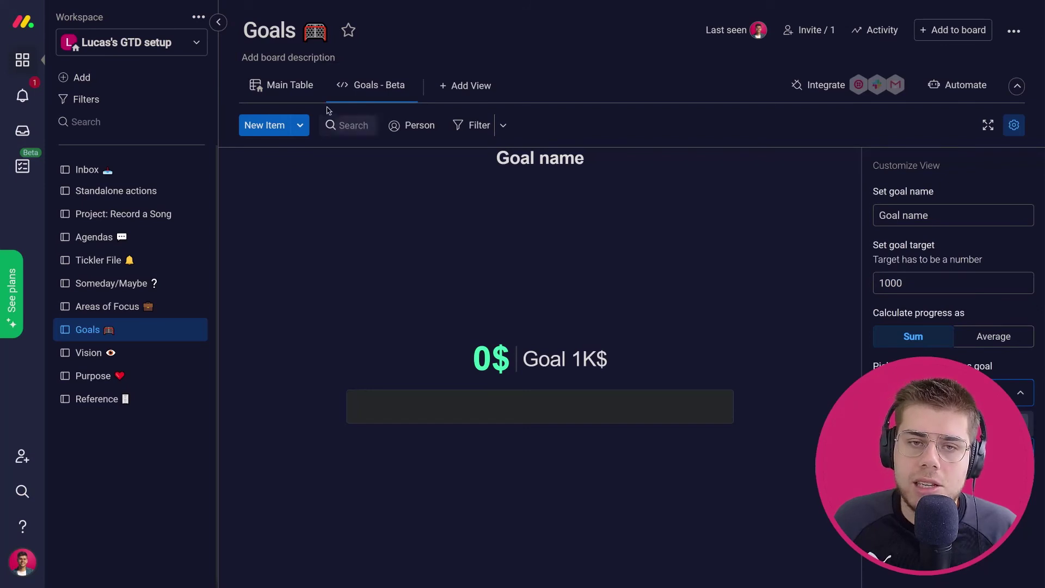
click(286, 85)
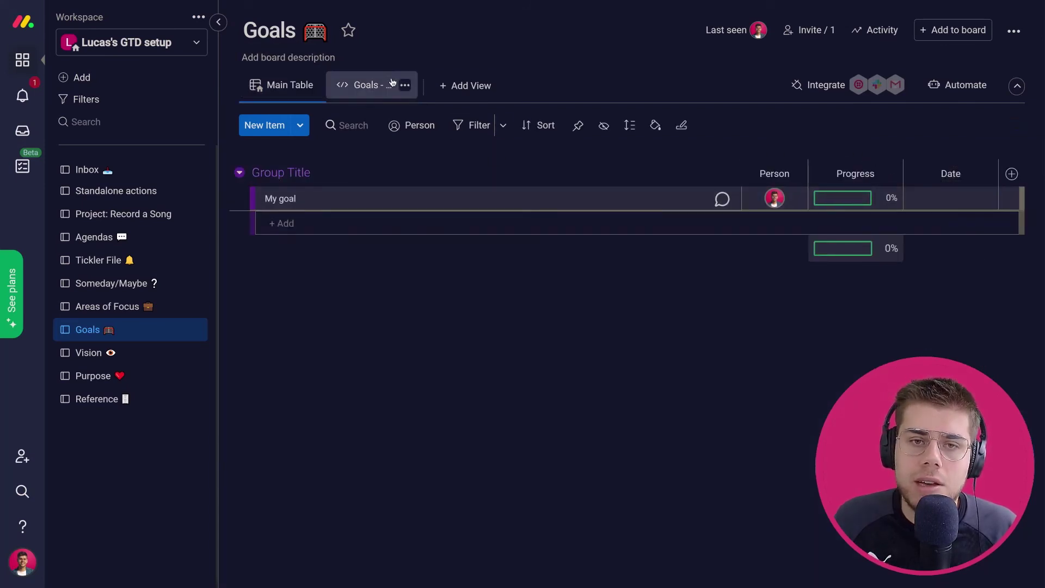
click(372, 85)
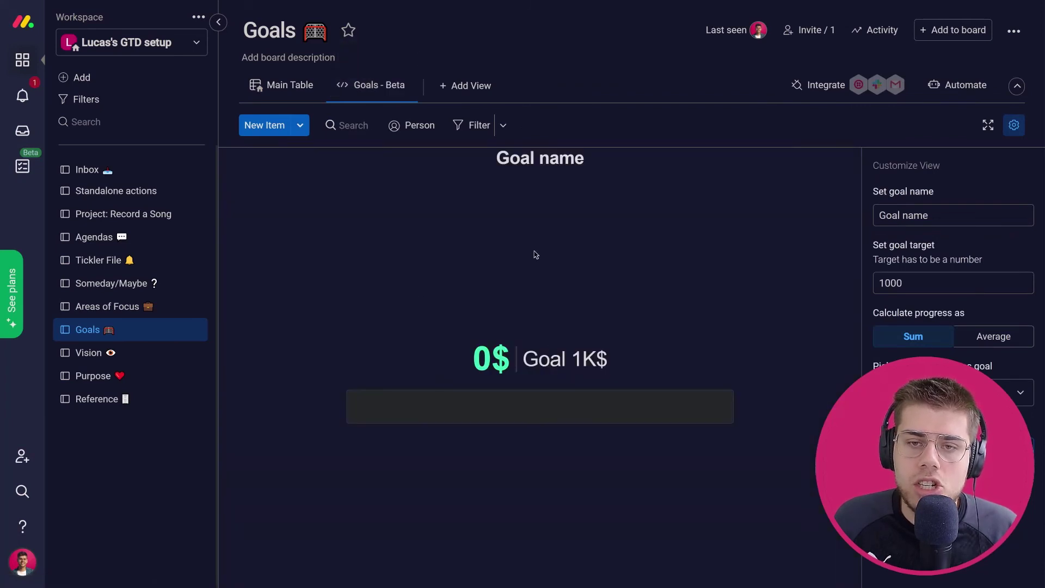
Step: Browse the Views Center catalogue of view types, then close it and return to Main Table
click(461, 84)
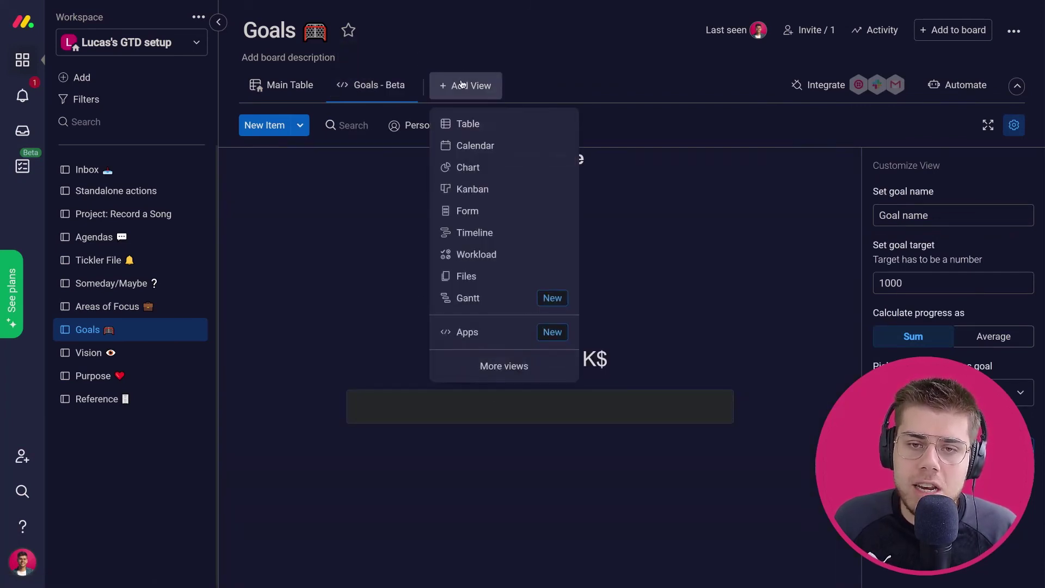
click(500, 365)
scroll(535, 292, down, 12)
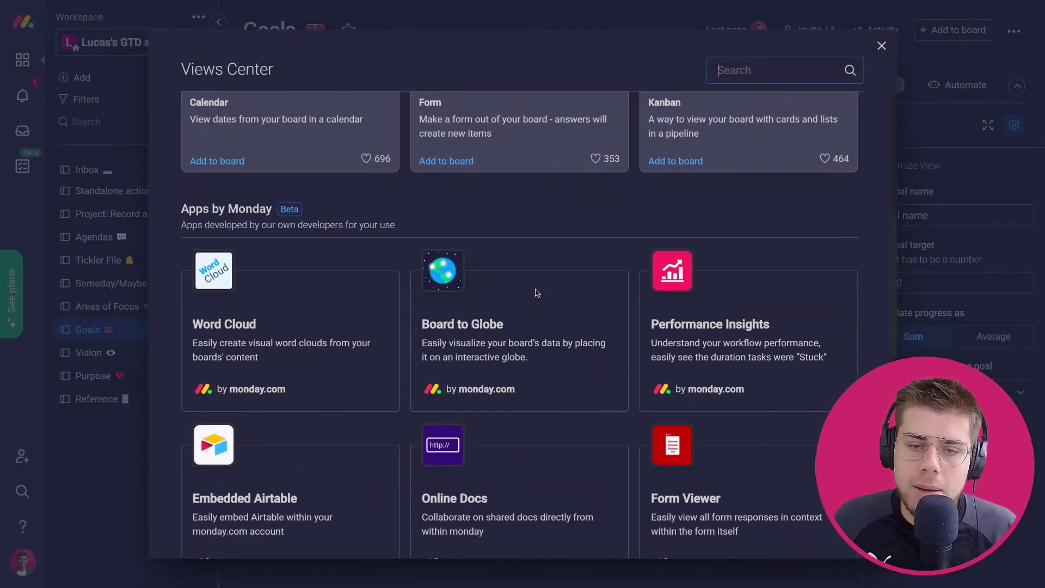
scroll(537, 293, down, 6)
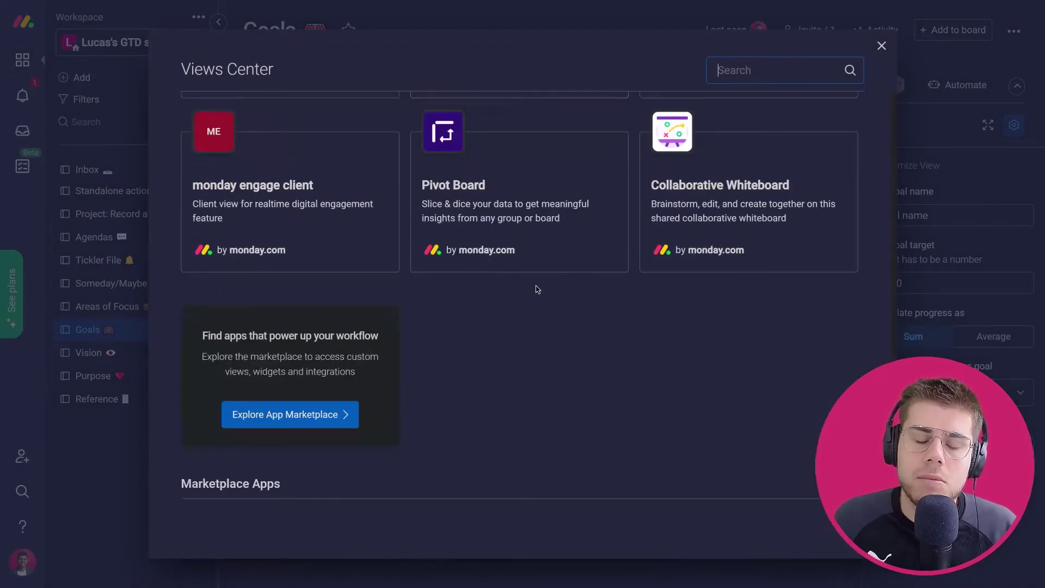
scroll(763, 164, up, 20)
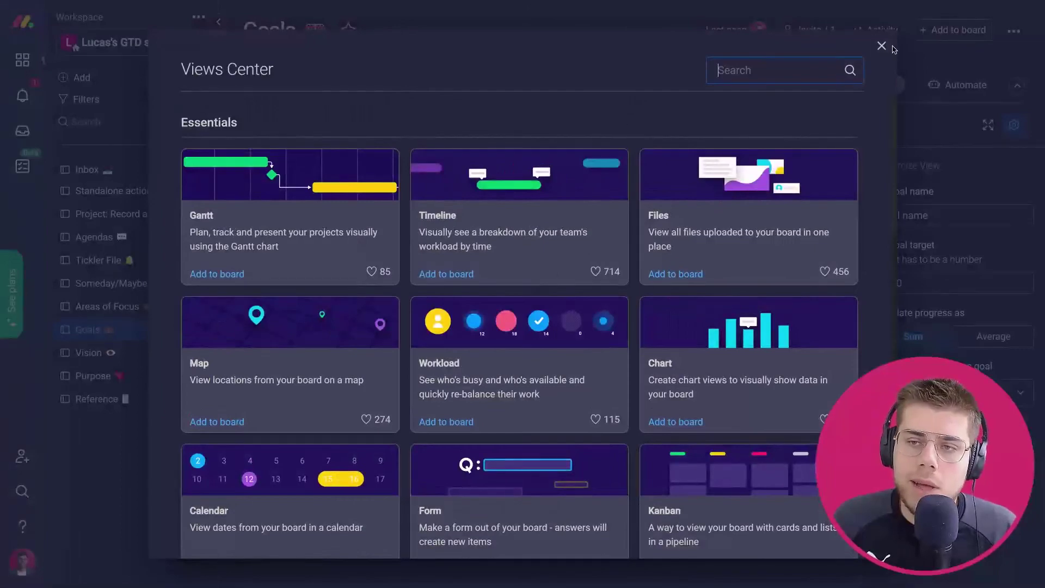
click(882, 45)
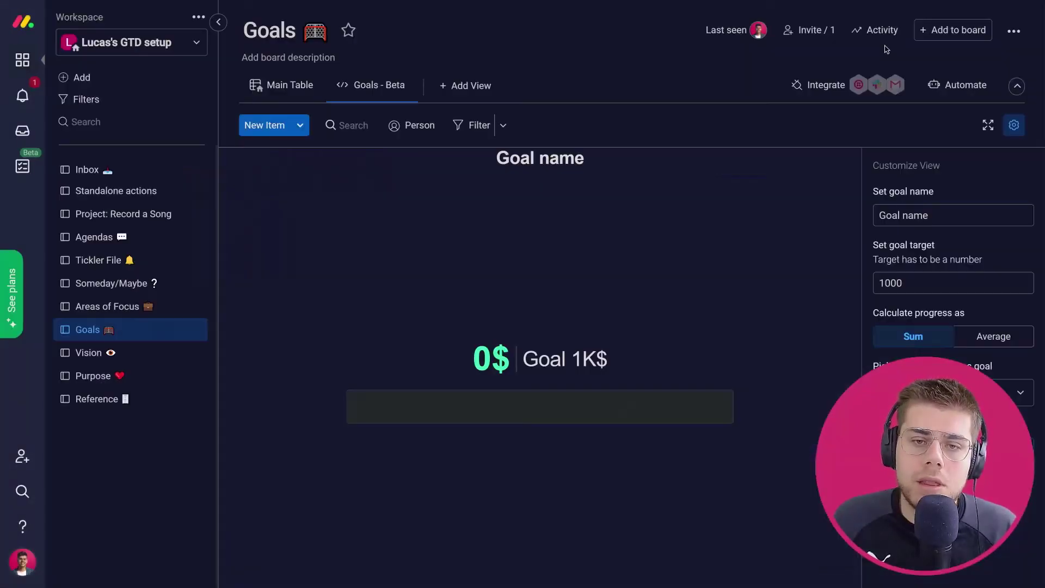
click(284, 86)
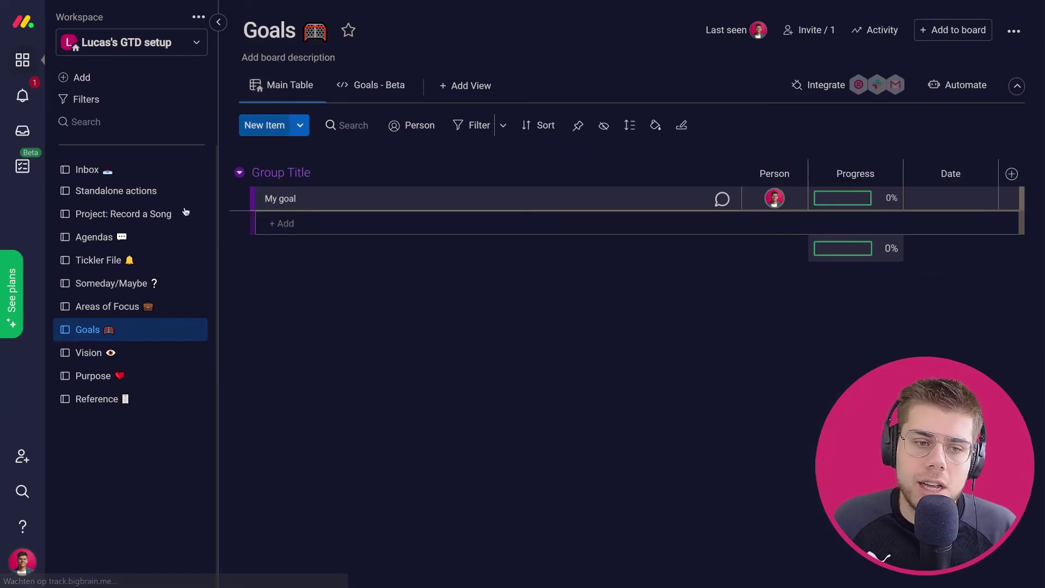
Step: Open the Vision board and expand its Body group, then open the Purpose board with Items 1–3
click(76, 354)
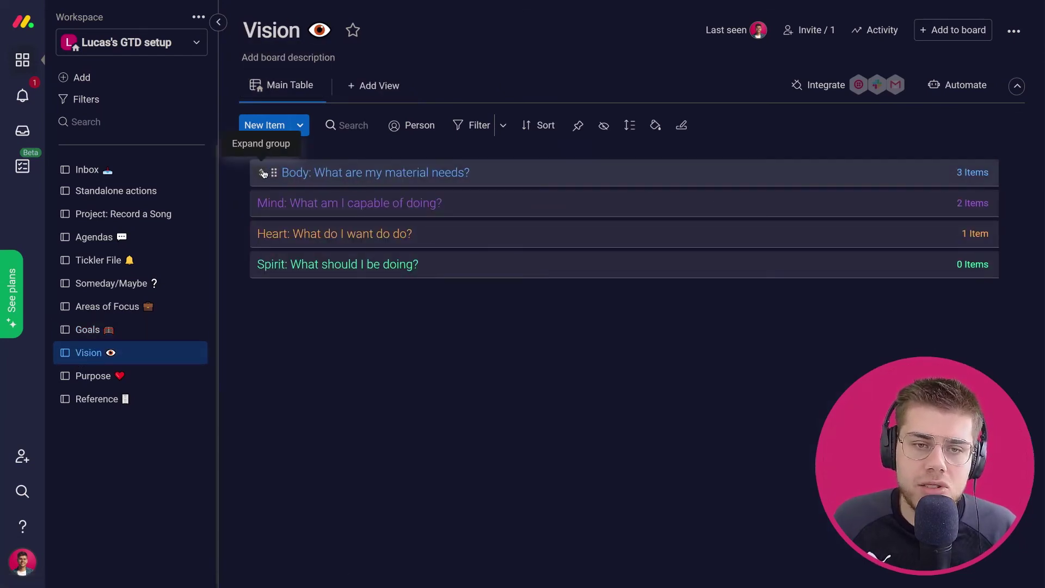
click(262, 173)
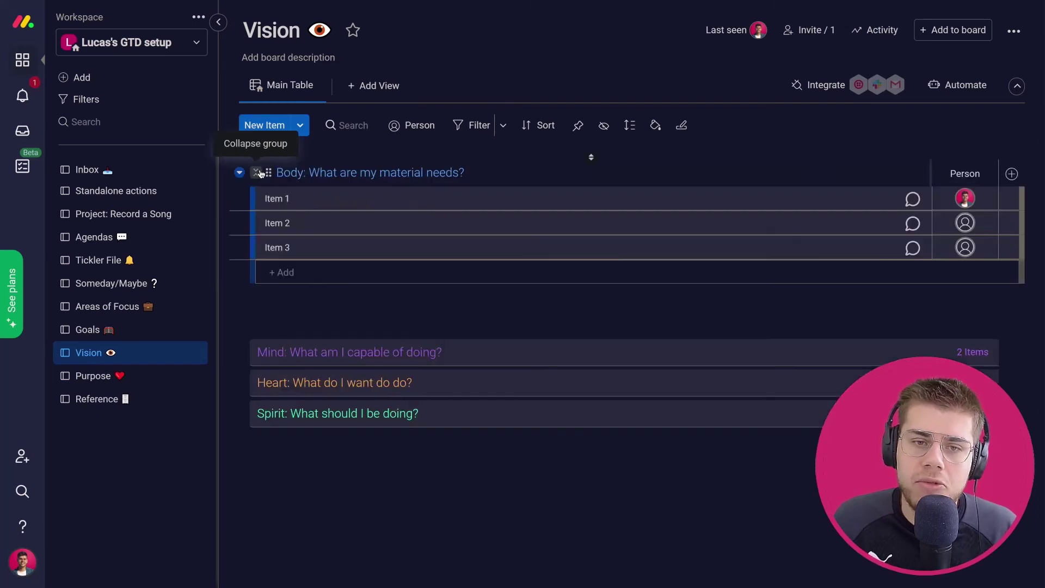
click(89, 376)
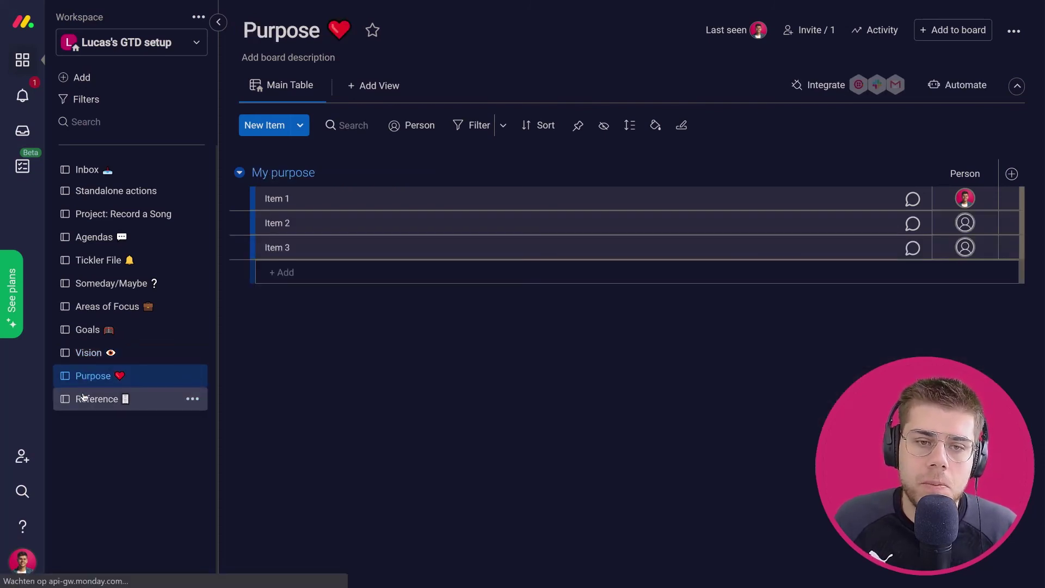
Step: Open the Reference board with meal plan under PDFs and holiday pics under Pictures
click(84, 396)
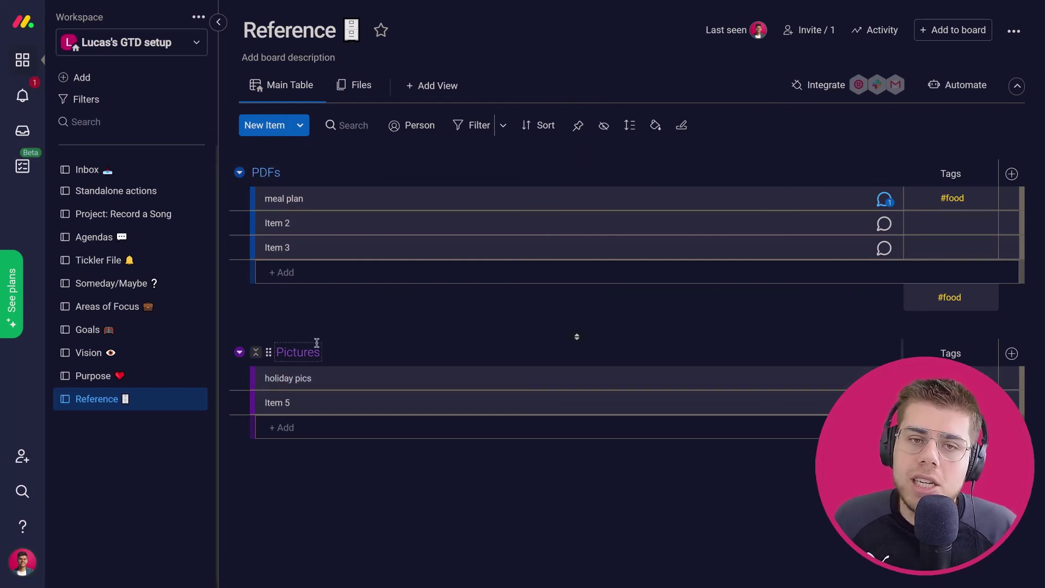
Step: Open meal plan's updates and scroll through the attached 14 day meal plan.pdf preview
click(327, 203)
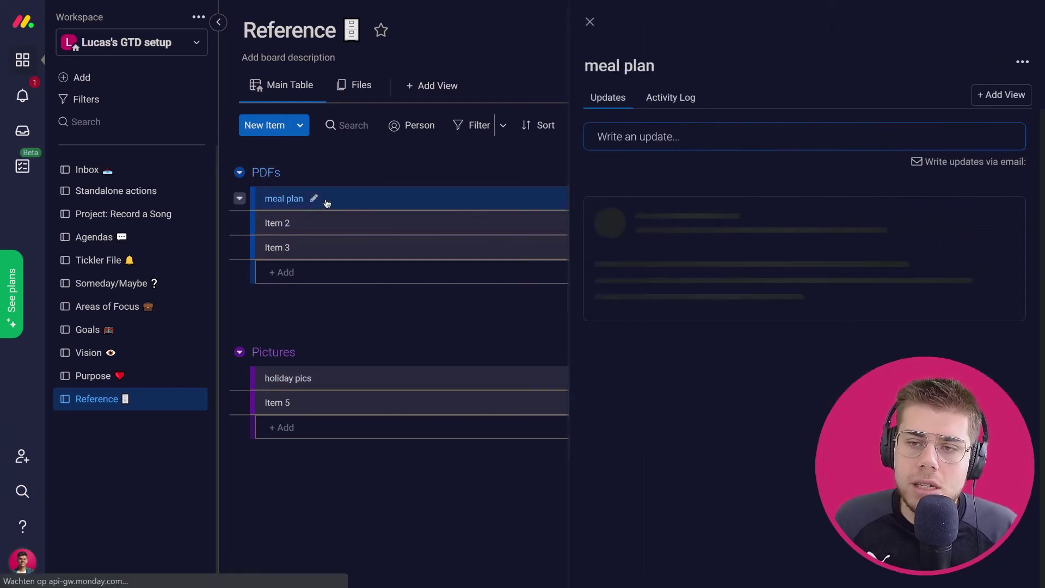
scroll(795, 277, down, 1)
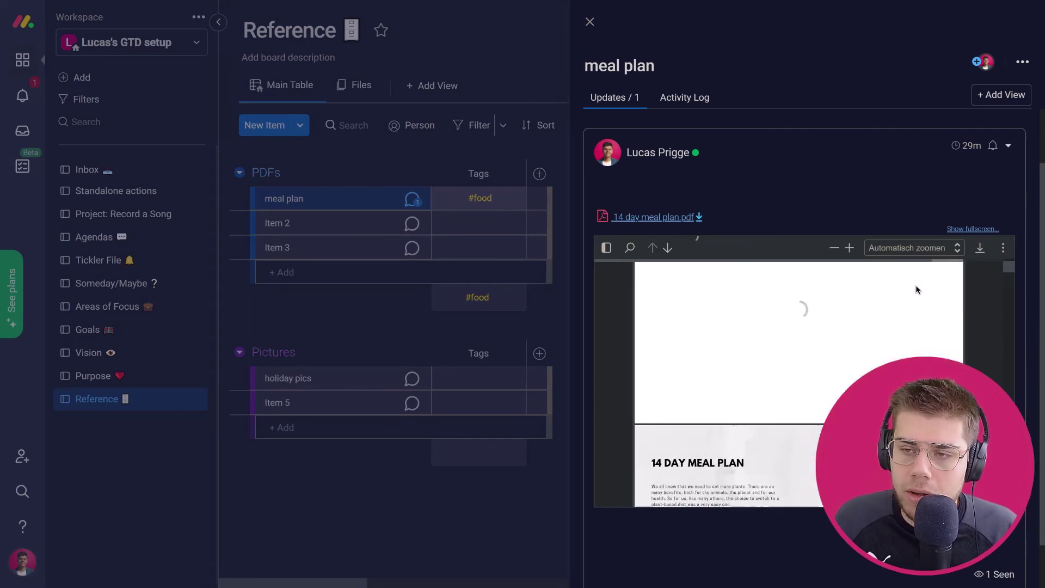
scroll(917, 290, down, 5)
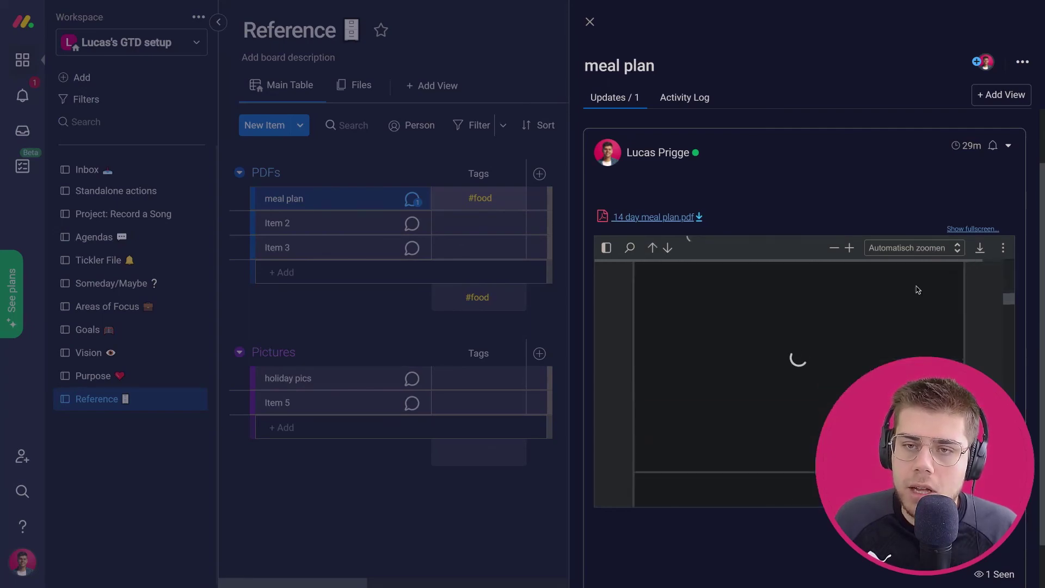
scroll(917, 290, down, 8)
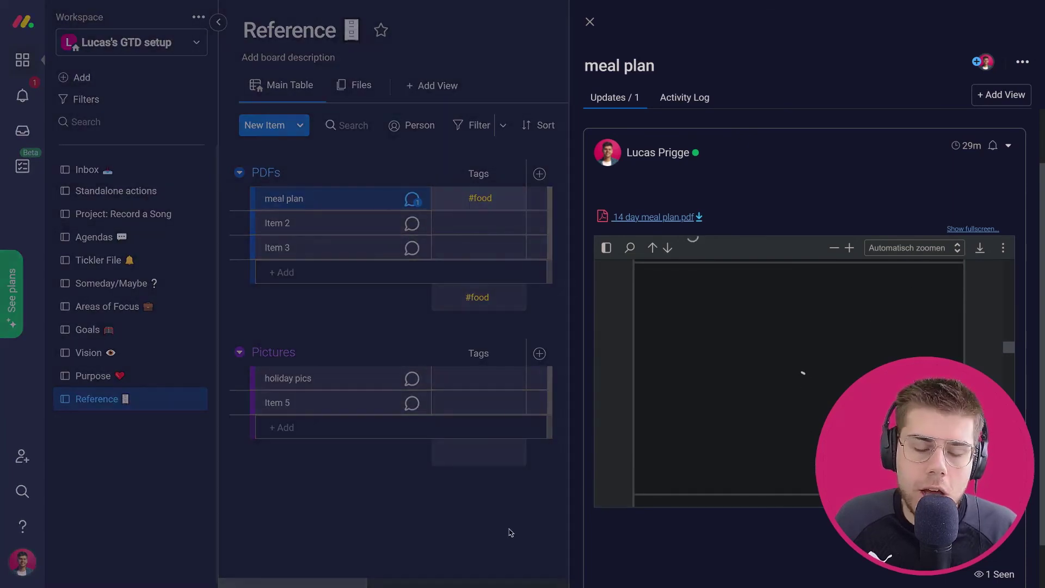
Step: Close the meal plan side panel to bring back the full Reference board table
click(589, 23)
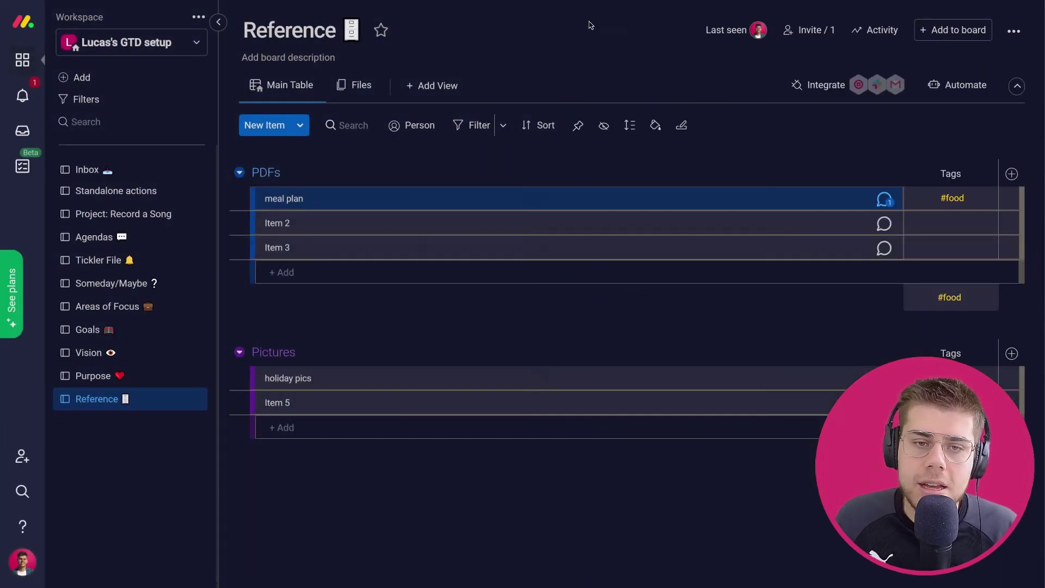